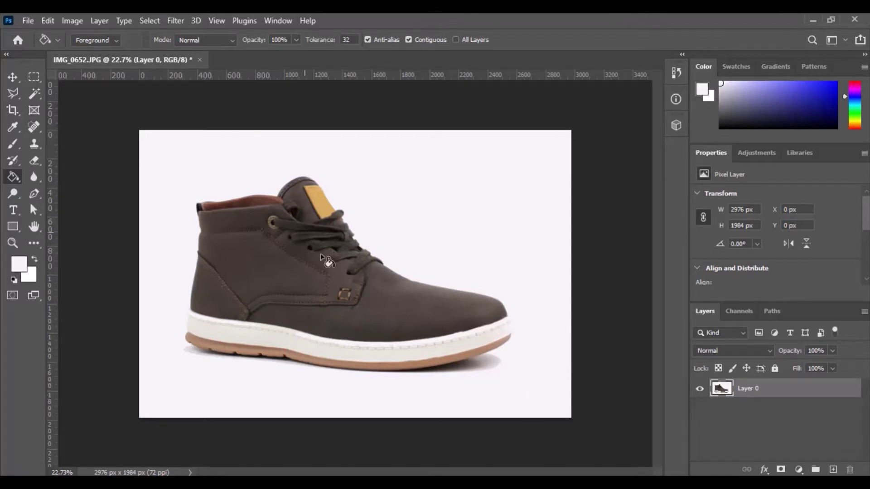
# Magic-wand the white background, trim the sole and toe shadow with Quick Selection, then delete it.
pyautogui.click(34, 93)
pyautogui.click(378, 185)
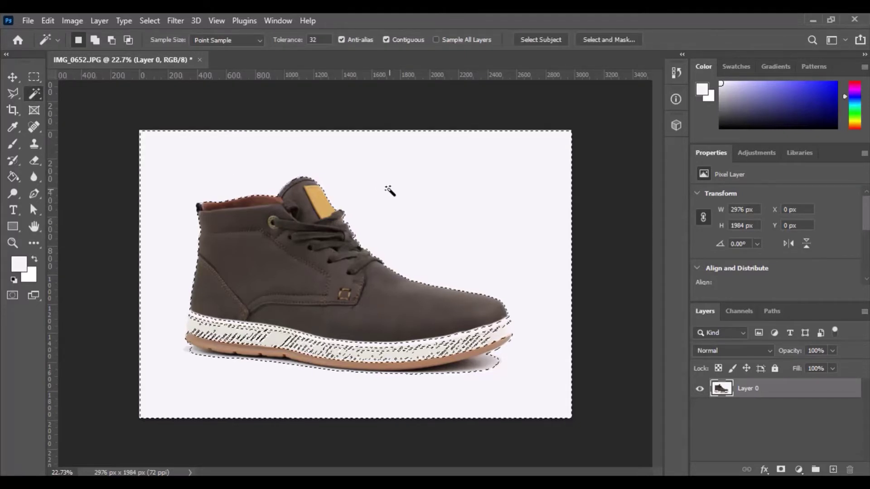
pyautogui.rightClick(36, 91)
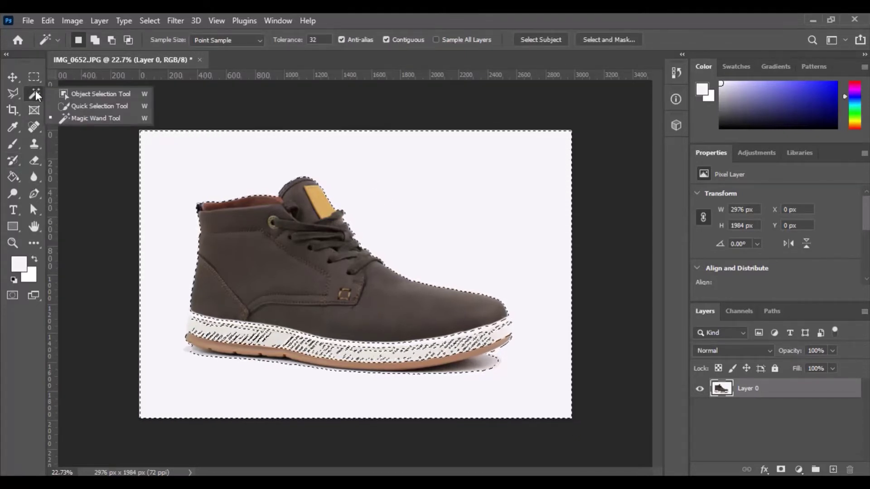
pyautogui.click(92, 106)
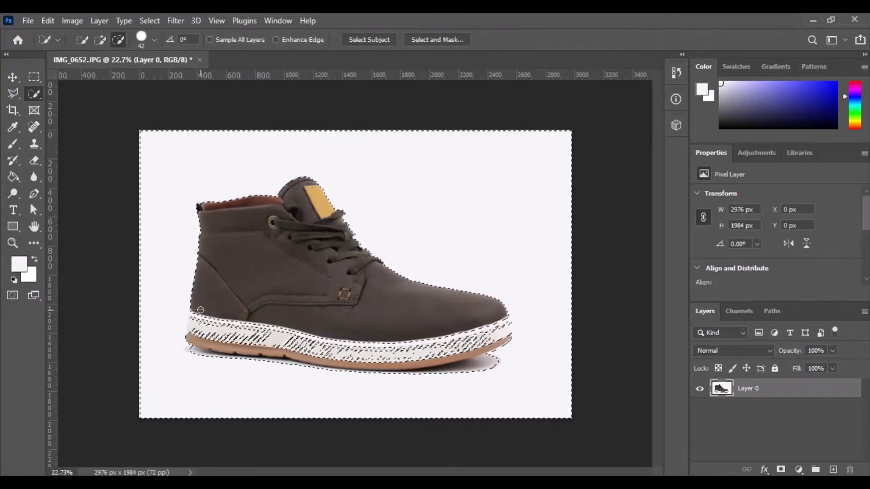
pyautogui.moveTo(193, 316)
pyautogui.mouseDown()
pyautogui.moveTo(192, 342)
pyautogui.moveTo(220, 349)
pyautogui.moveTo(231, 329)
pyautogui.moveTo(343, 354)
pyautogui.moveTo(378, 347)
pyautogui.moveTo(338, 340)
pyautogui.moveTo(399, 343)
pyautogui.moveTo(508, 321)
pyautogui.moveTo(510, 341)
pyautogui.moveTo(495, 359)
pyautogui.mouseUp()
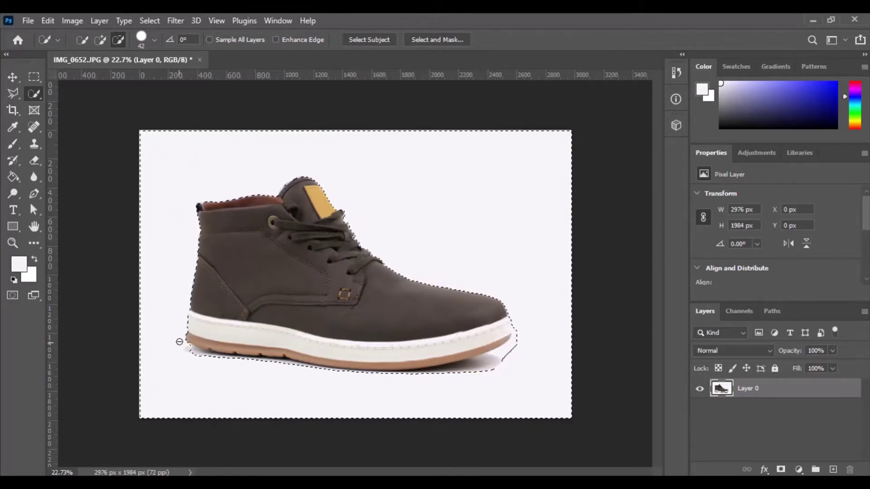
pyautogui.scroll(5, 179, 342)
pyautogui.scroll(-4, 243, 350)
pyautogui.moveTo(507, 301)
pyautogui.mouseDown()
pyautogui.moveTo(537, 328)
pyautogui.moveTo(483, 323)
pyautogui.mouseUp()
pyautogui.press('Delete')
pyautogui.hotkey('ctrl', 'd')
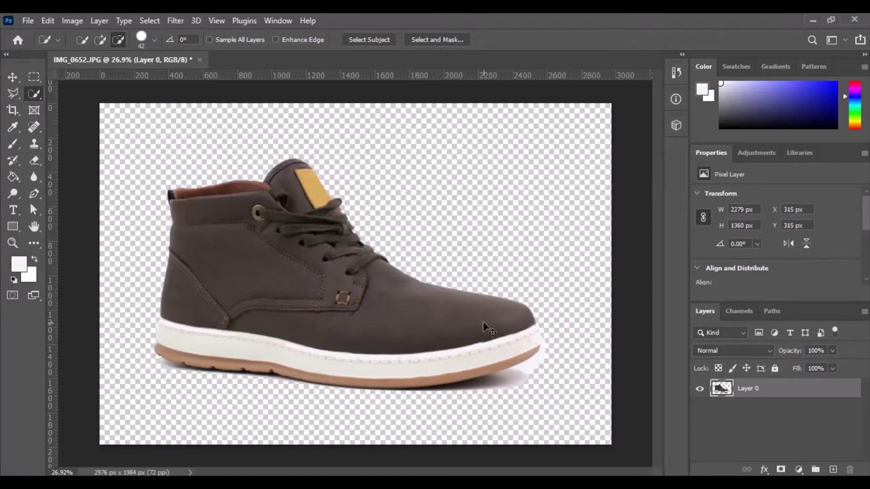
# With the Curvature Pen, place anchors from the toe around its tip onto the sole's underside.
pyautogui.scroll(5, 558, 348)
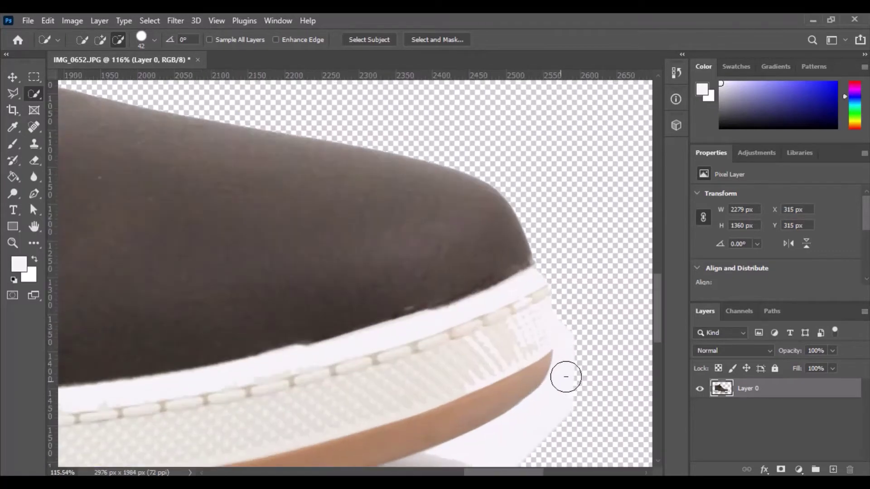
pyautogui.rightClick(31, 197)
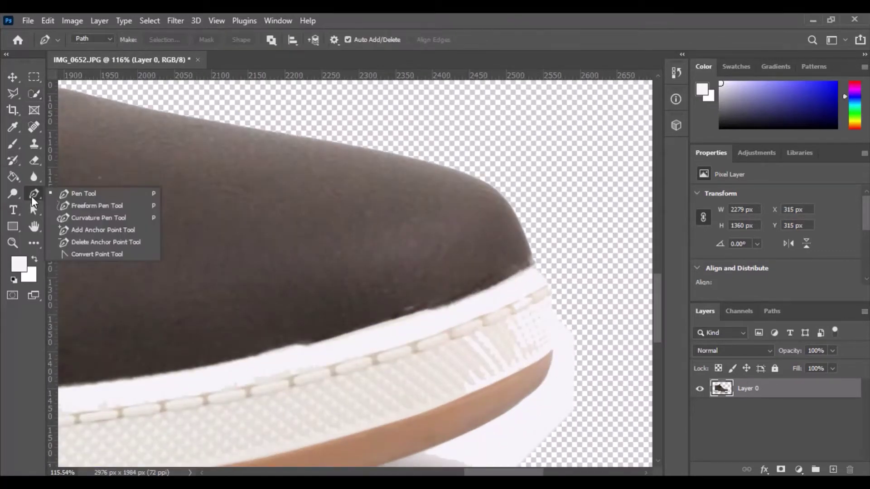
pyautogui.click(95, 216)
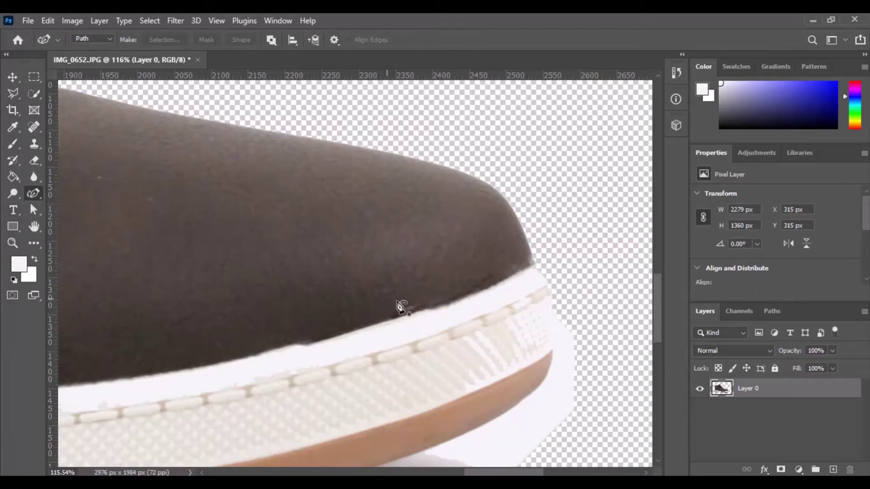
pyautogui.click(551, 305)
pyautogui.click(553, 336)
pyautogui.click(552, 357)
pyautogui.click(547, 371)
pyautogui.click(521, 402)
pyautogui.hscroll(-3, 492, 425)
pyautogui.scroll(-5, 548, 340)
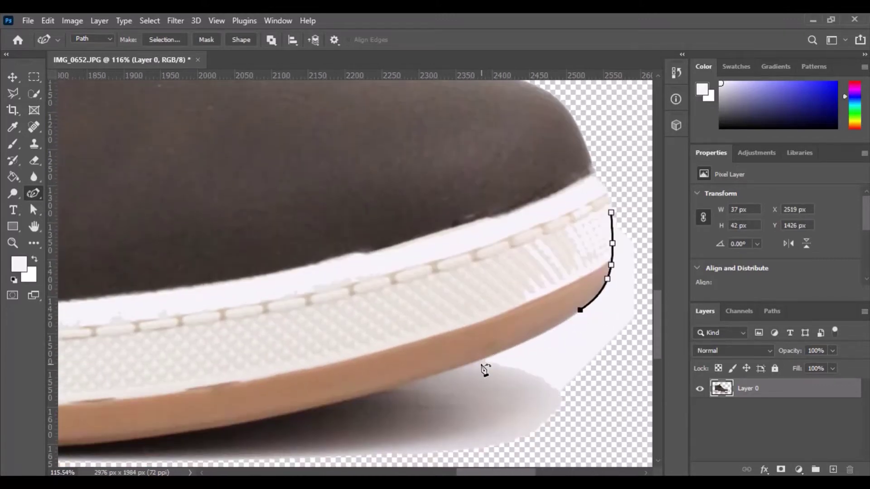
pyautogui.click(466, 366)
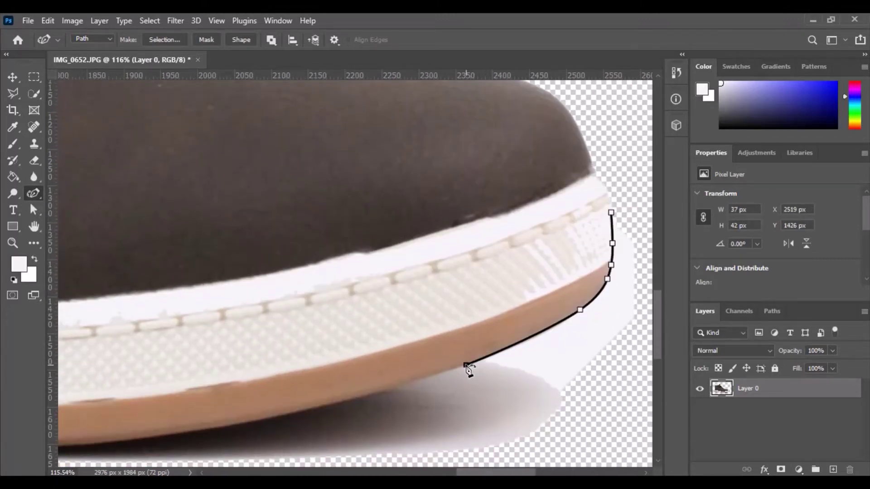
pyautogui.click(230, 426)
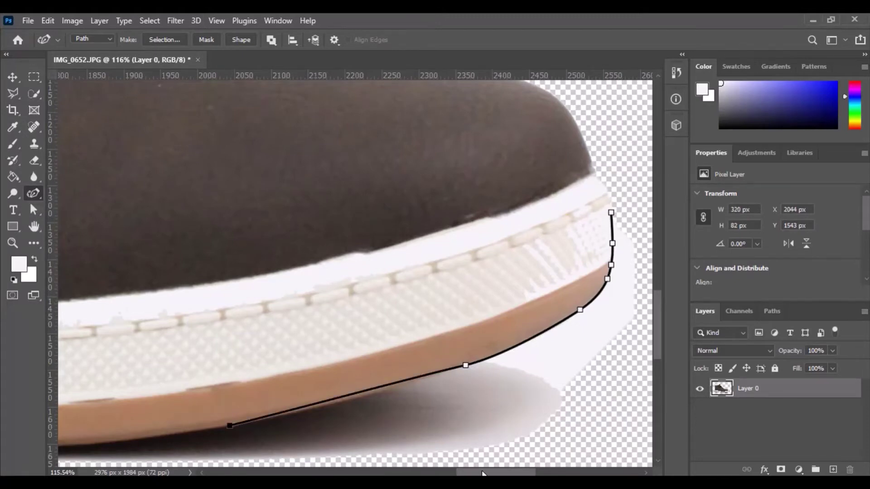
# Curve the straight segment with an extra point and delete the misplaced leftmost points.
pyautogui.hscroll(-5, 544, 431)
pyautogui.hscroll(2, 496, 431)
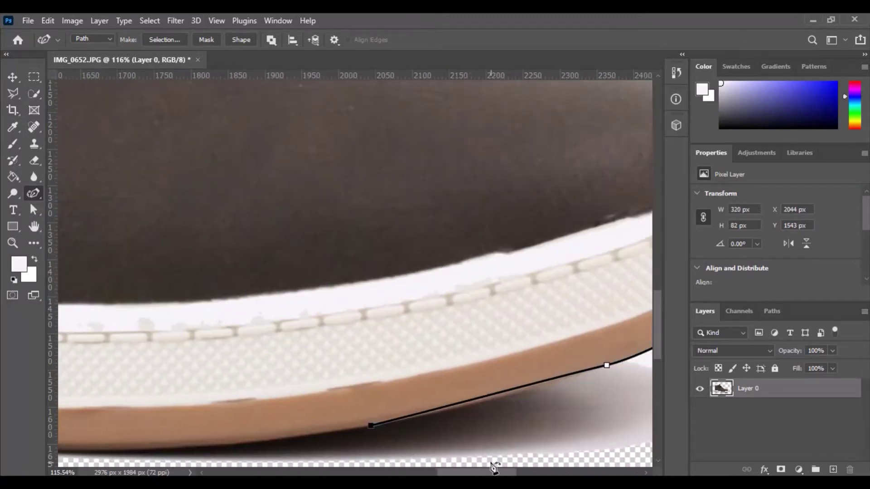
pyautogui.click(493, 395)
pyautogui.moveTo(491, 396); pyautogui.dragTo(491, 399)
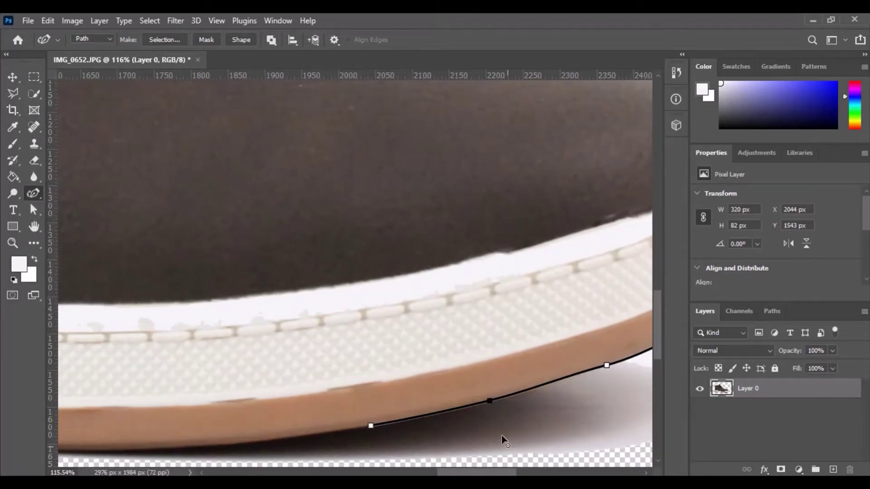
pyautogui.click(371, 426)
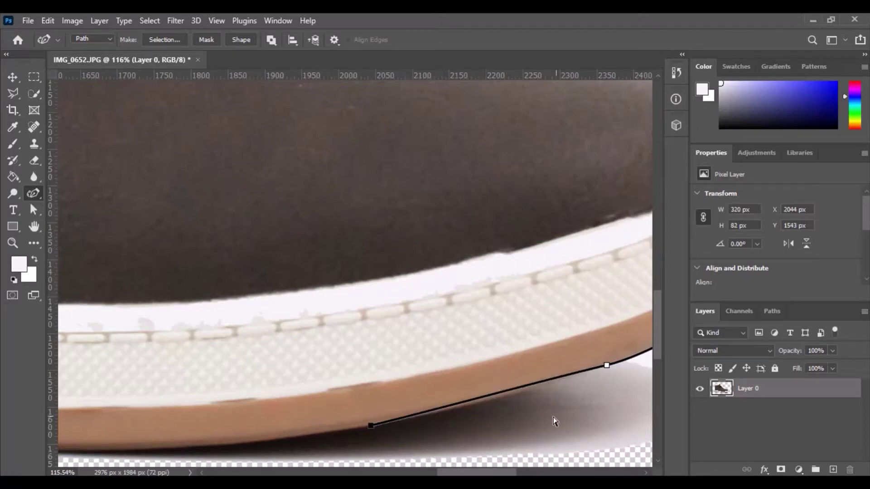
pyautogui.press('Delete')
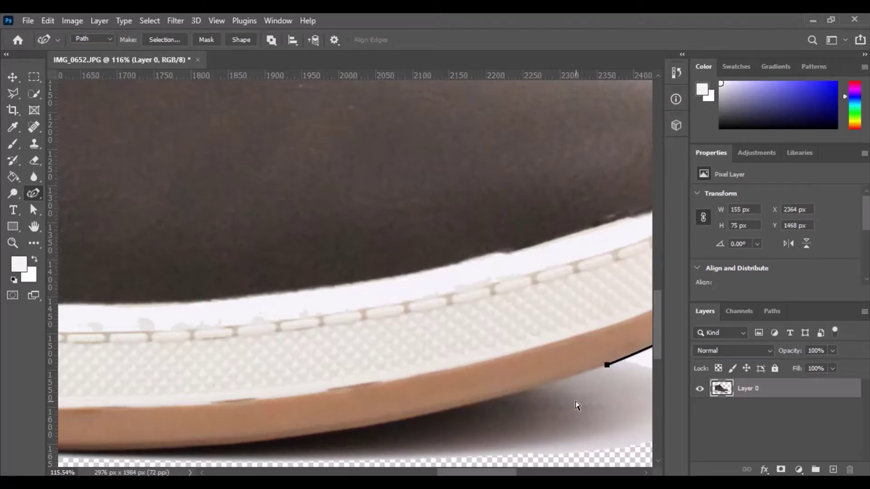
# Re-trace the sole's bottom edge back toward the heel and up to the first tread notch.
pyautogui.click(481, 402)
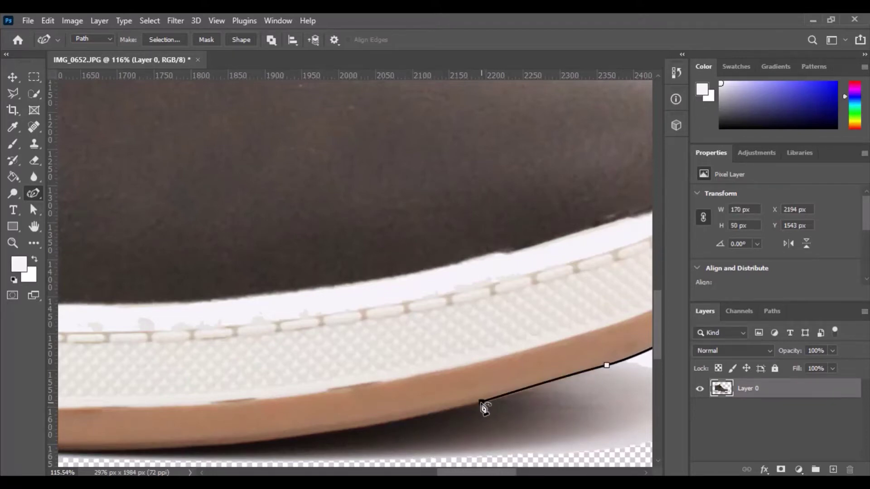
pyautogui.click(305, 435)
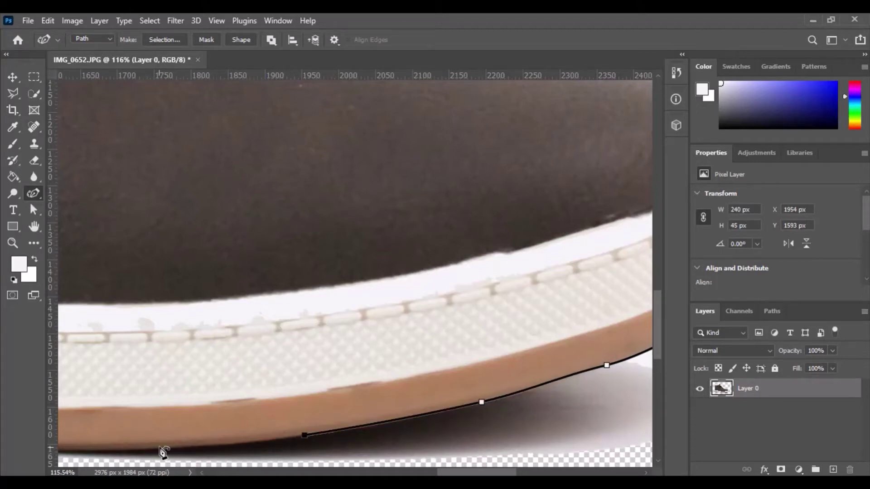
pyautogui.click(107, 452)
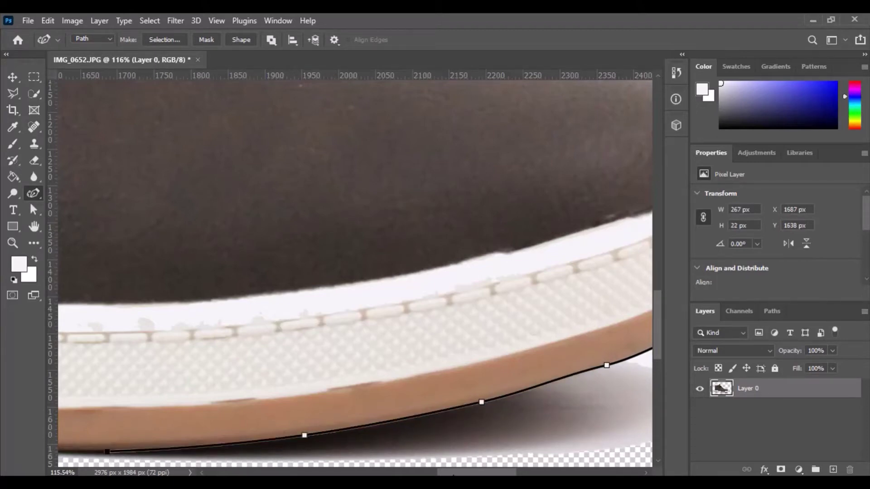
pyautogui.hscroll(-5, 259, 432)
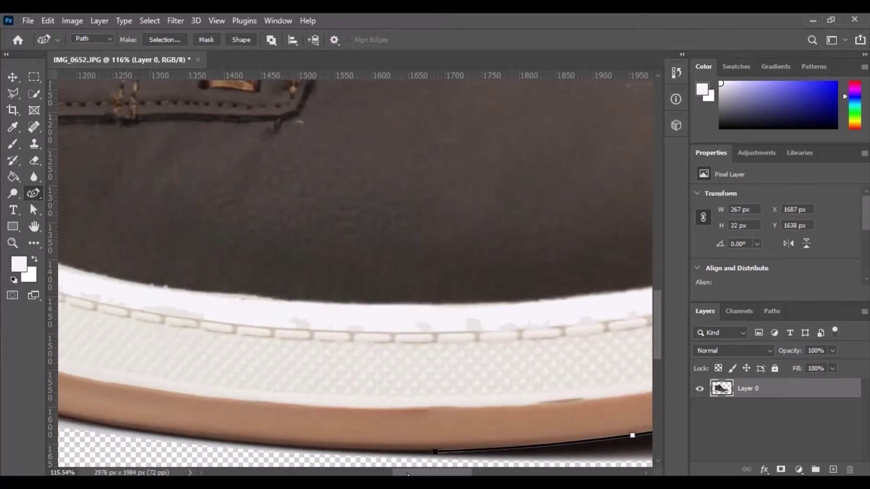
pyautogui.click(231, 439)
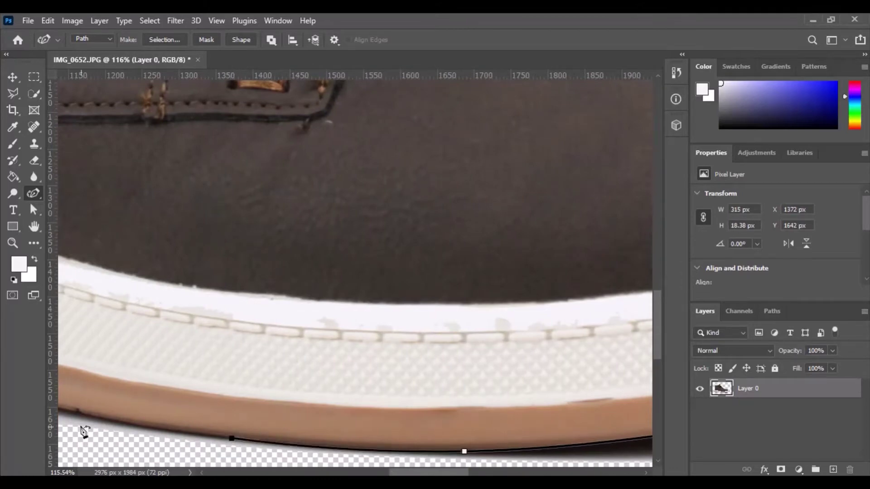
pyautogui.click(66, 409)
pyautogui.hscroll(-5, 341, 473)
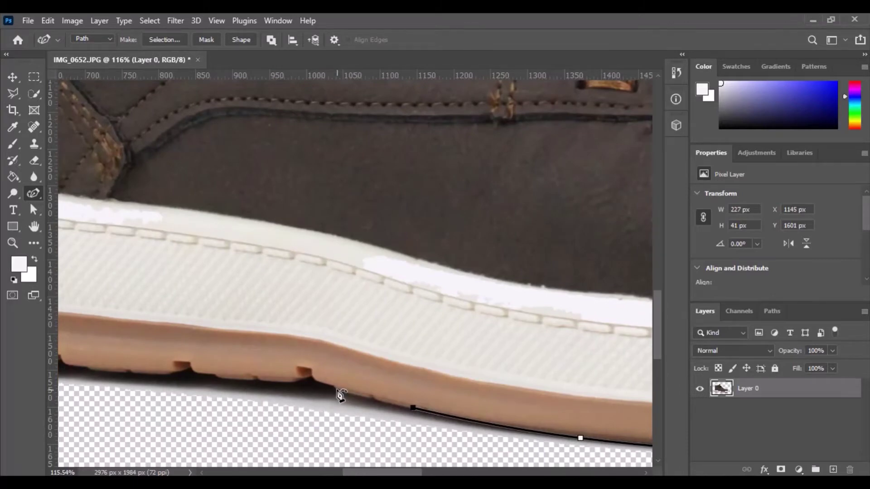
pyautogui.click(336, 389)
pyautogui.click(315, 382)
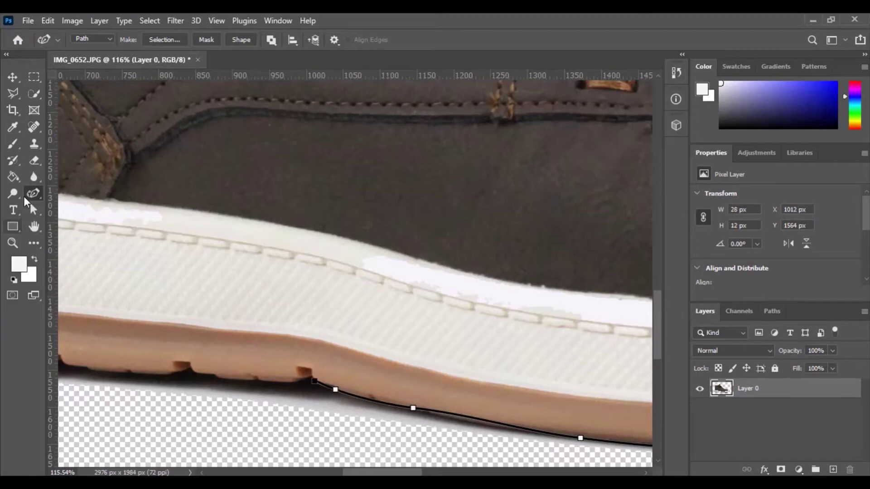
# Trace the tread notch corners along the flat sole bottom with Pen Tool corner points.
pyautogui.rightClick(33, 193)
pyautogui.click(81, 192)
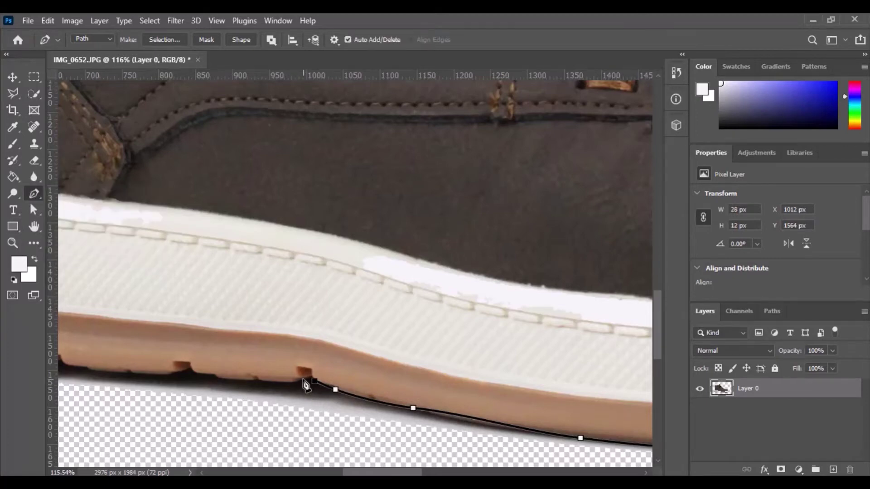
pyautogui.click(303, 379)
pyautogui.click(294, 383)
pyautogui.click(220, 380)
pyautogui.click(213, 376)
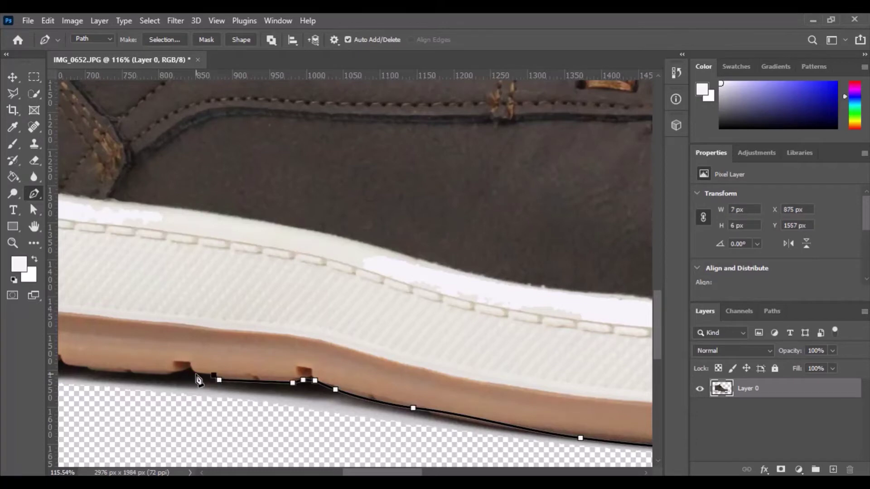
pyautogui.click(196, 373)
pyautogui.click(187, 371)
pyautogui.click(176, 373)
pyautogui.click(170, 377)
pyautogui.click(91, 371)
pyautogui.click(86, 369)
pyautogui.click(68, 365)
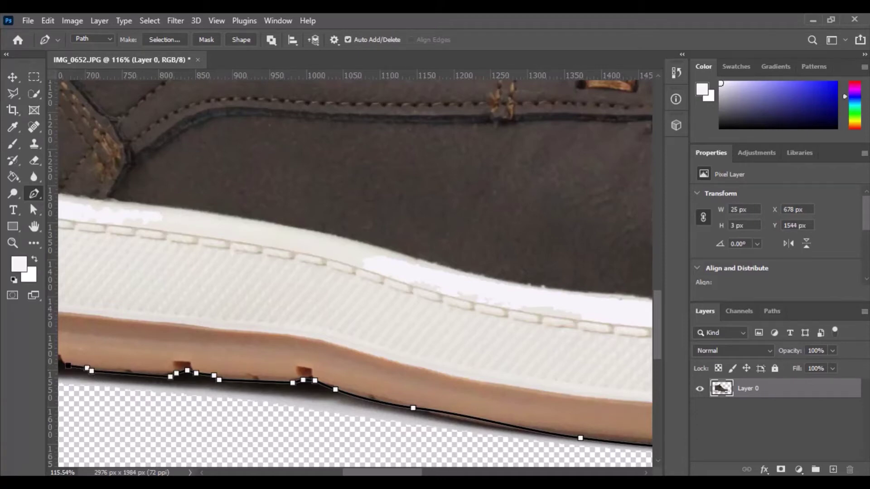
# Curve the path along the sole and up around the heel with the Curvature Pen.
pyautogui.moveTo(413, 473); pyautogui.dragTo(370, 474)
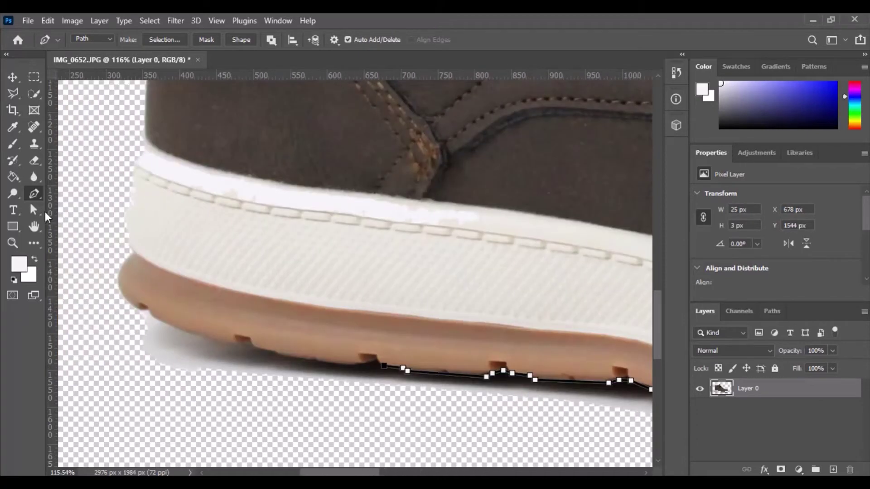
pyautogui.rightClick(33, 195)
pyautogui.click(91, 218)
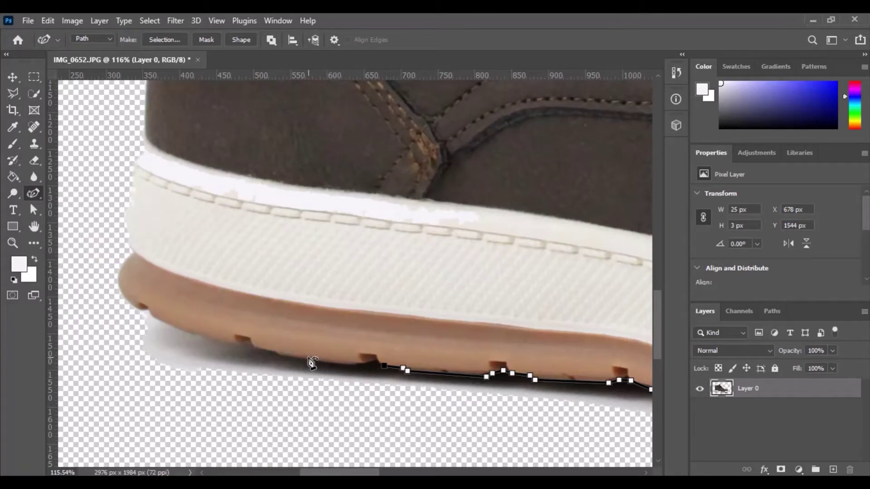
pyautogui.click(281, 353)
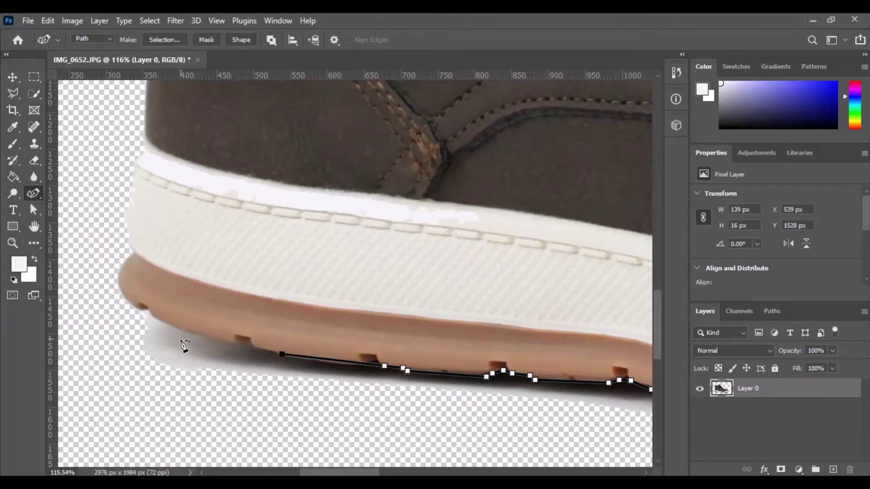
pyautogui.click(174, 327)
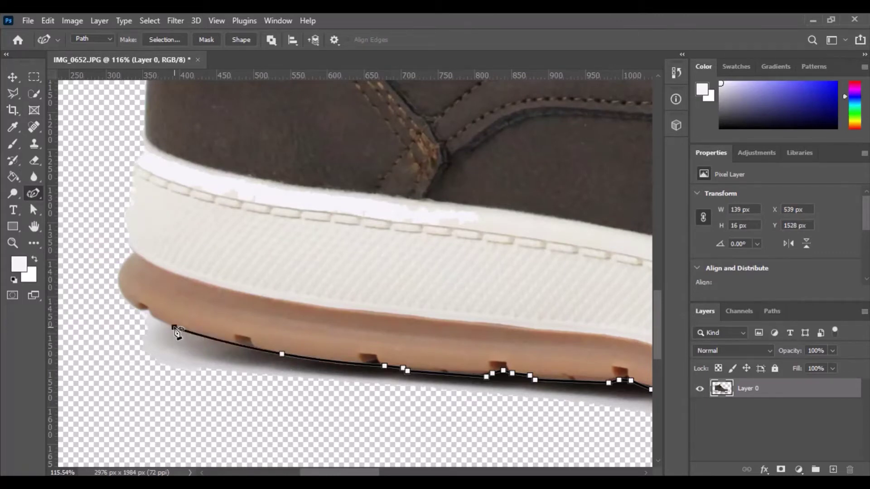
pyautogui.click(112, 292)
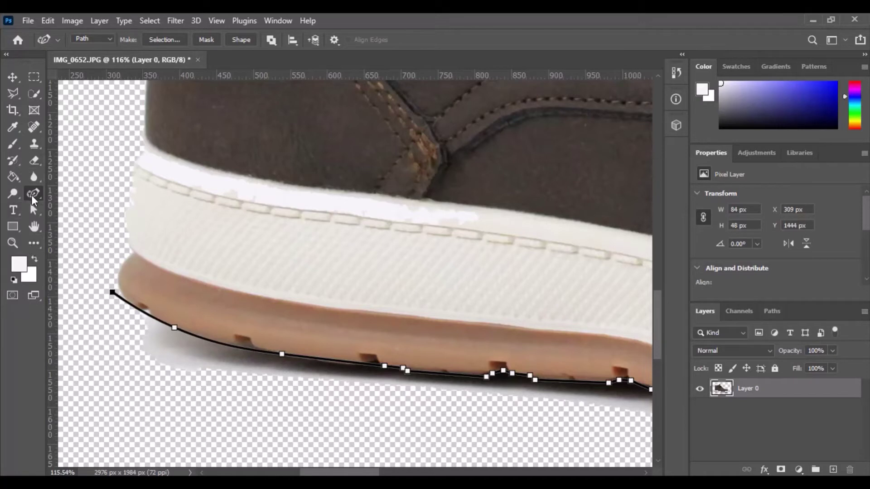
# Run straight Pen Tool segments out below the heel and underneath the shoe.
pyautogui.rightClick(32, 194)
pyautogui.click(63, 194)
pyautogui.click(81, 393)
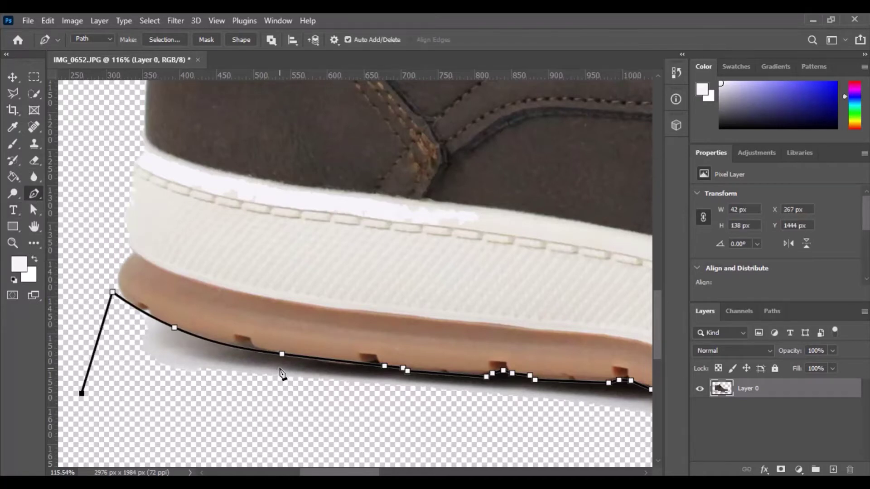
pyautogui.scroll(-5, 282, 373)
pyautogui.click(323, 438)
# Close the path with corner anchors below and beside the toe.
pyautogui.hscroll(5, 605, 444)
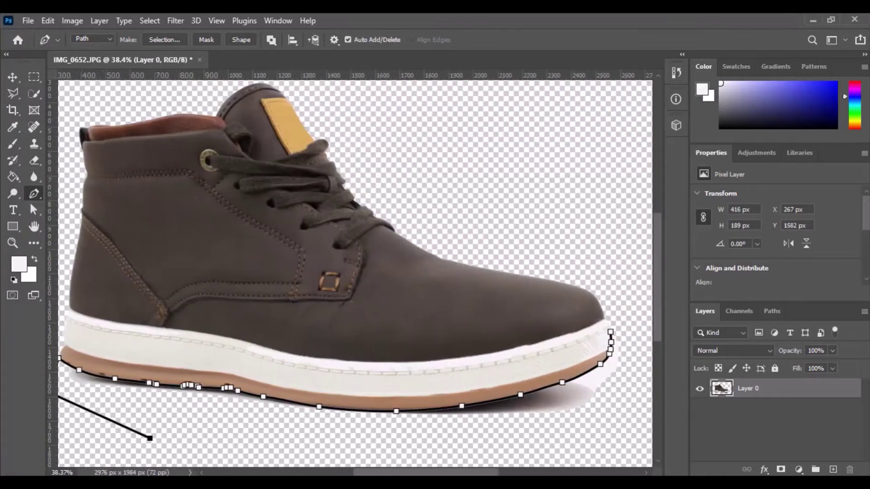
pyautogui.click(633, 434)
pyautogui.click(619, 300)
pyautogui.click(601, 332)
# Load the Work Path as a selection and delete the pale fringe under the sole.
pyautogui.click(771, 313)
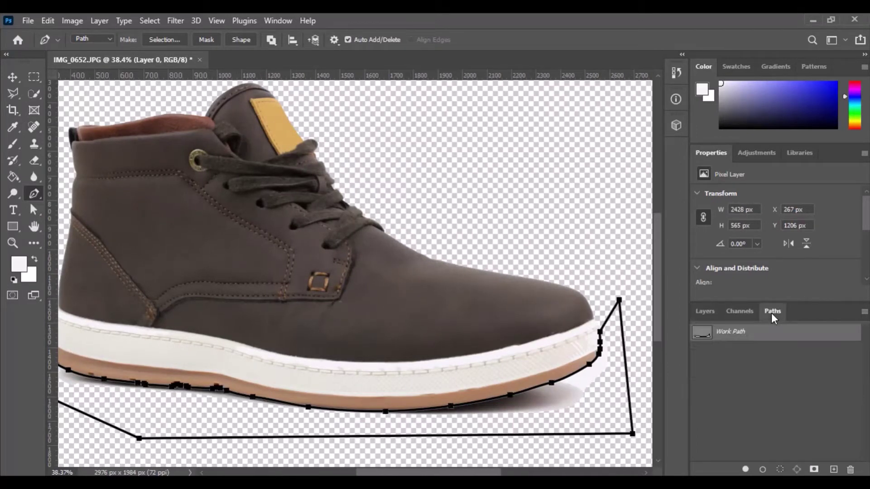
pyautogui.keyDown('ctrl'); pyautogui.click(705, 338); pyautogui.keyUp('ctrl')
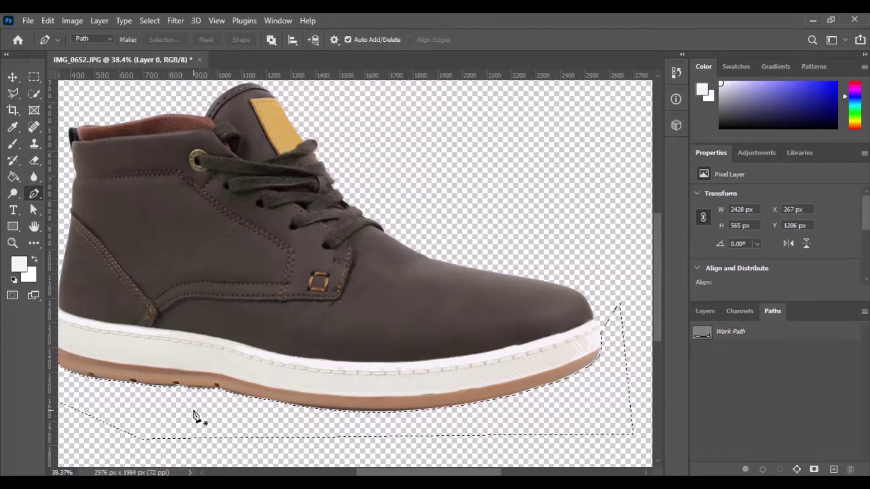
pyautogui.hotkey('ctrl', 'd')
pyautogui.scroll(-5, 217, 398)
pyautogui.scroll(8, 288, 349)
pyautogui.scroll(4, 198, 395)
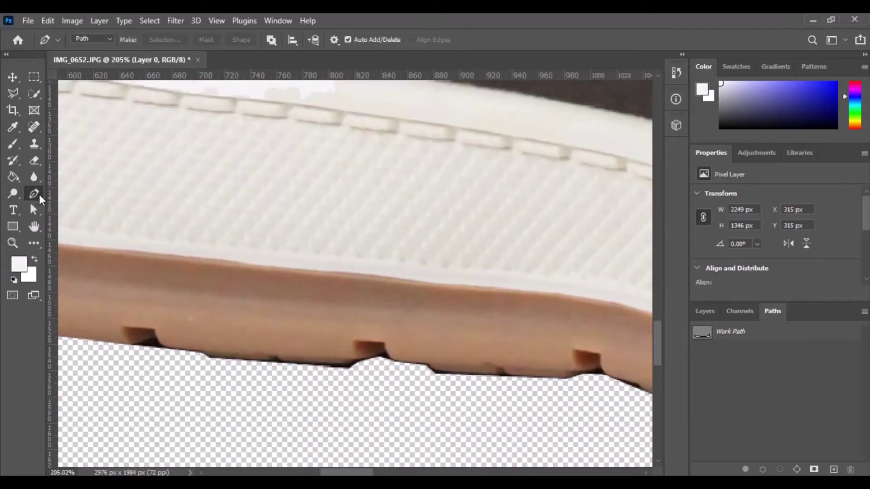
# Trace the sole's lower edge between tread notches using the Freeform, Pen and Curvature Pen tools.
pyautogui.rightClick(39, 194)
pyautogui.click(61, 202)
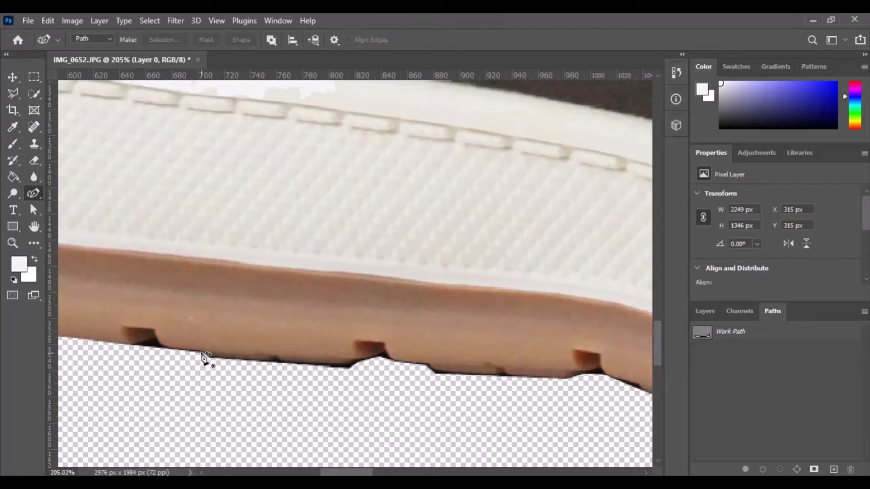
pyautogui.moveTo(200, 352); pyautogui.dragTo(284, 361)
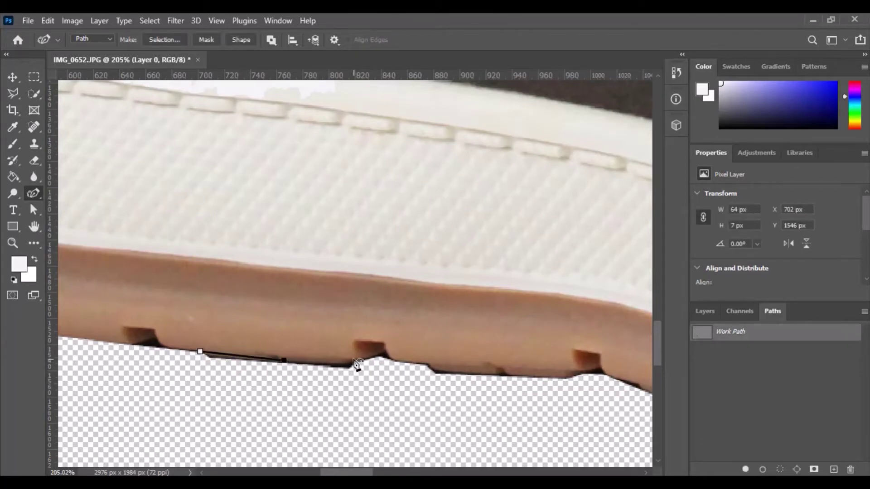
pyautogui.moveTo(361, 365); pyautogui.dragTo(365, 364)
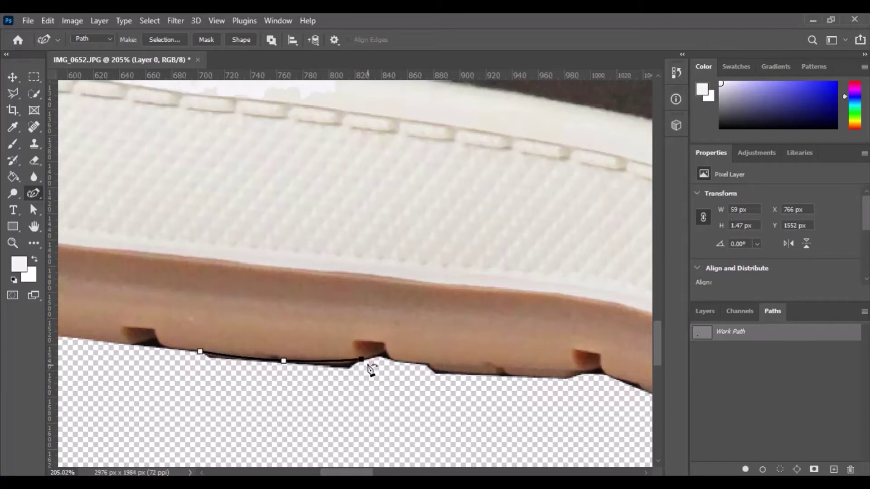
pyautogui.click(428, 364)
pyautogui.hotkey('ctrl', 'z')
pyautogui.rightClick(34, 194)
pyautogui.click(73, 194)
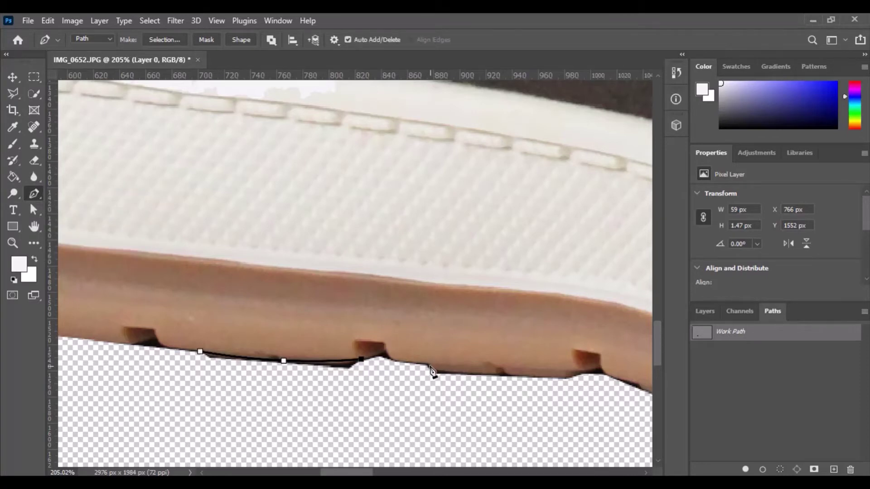
pyautogui.click(429, 365)
pyautogui.rightClick(42, 199)
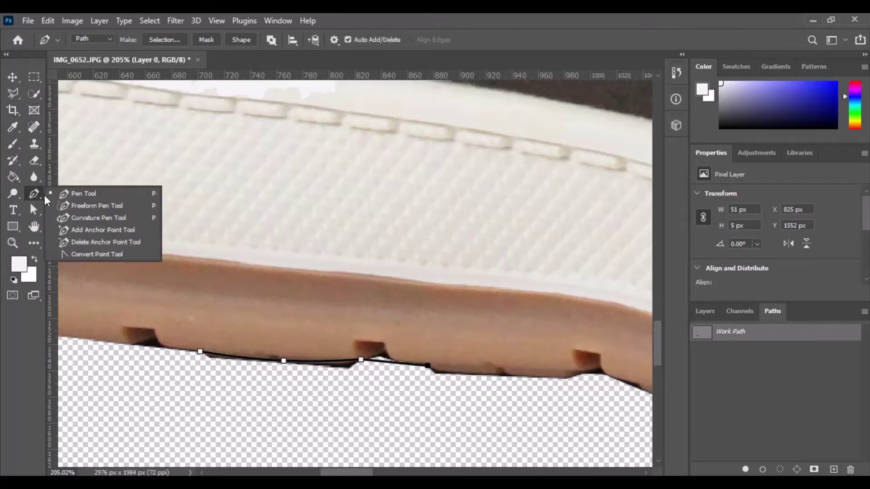
pyautogui.click(79, 215)
pyautogui.click(506, 371)
pyautogui.click(564, 378)
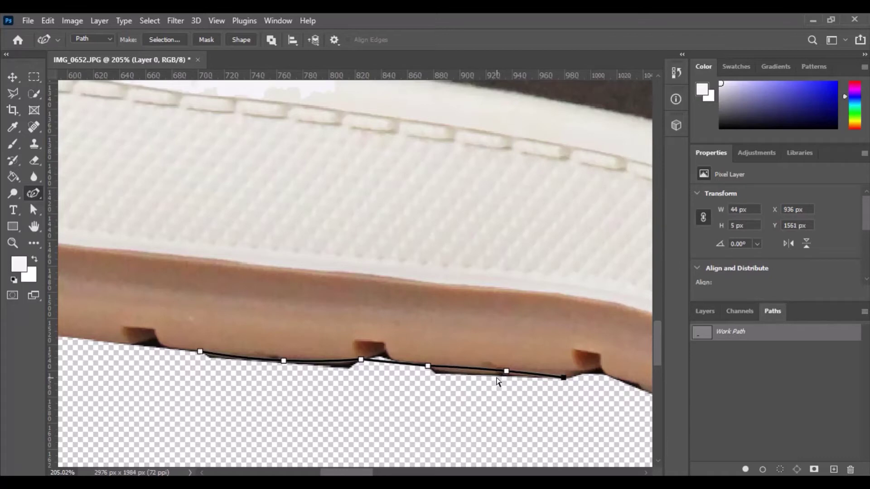
pyautogui.press('BackSpace')
pyautogui.press('BackSpace')
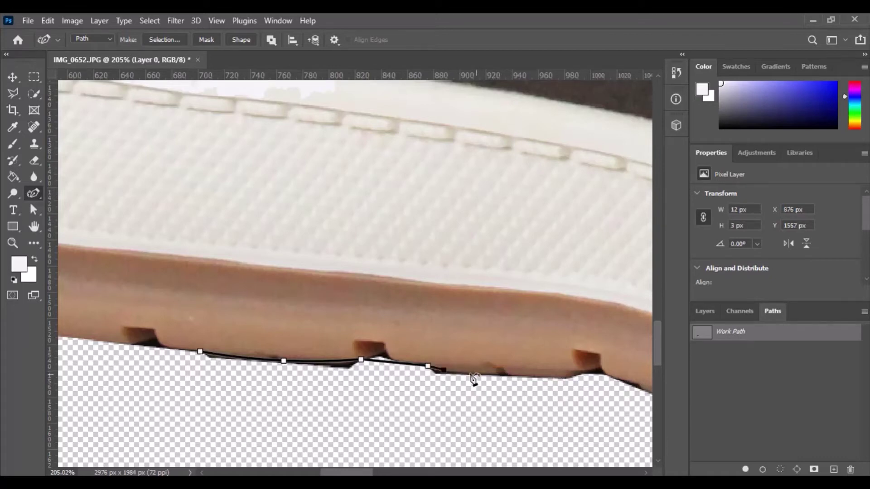
pyautogui.click(491, 375)
# Close the path below the traced edge, load it as a selection and delete the dark fringe.
pyautogui.rightClick(39, 191)
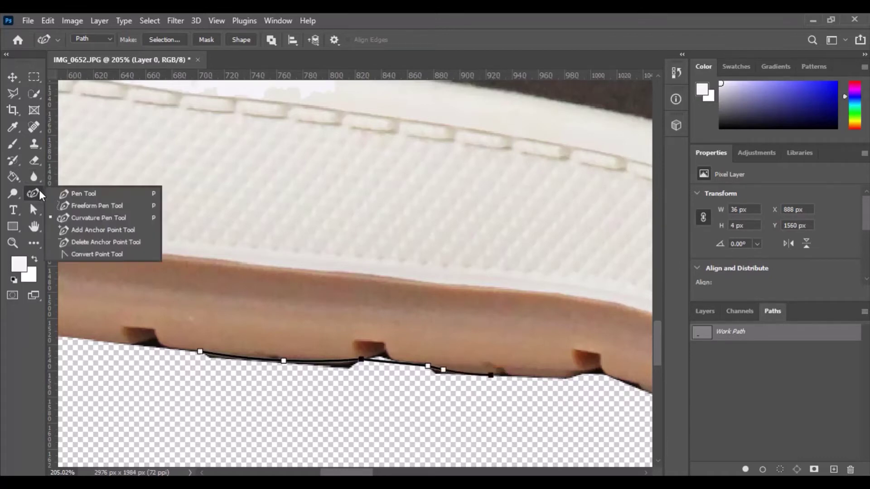
pyautogui.click(67, 194)
pyautogui.click(498, 414)
pyautogui.click(195, 406)
pyautogui.click(200, 352)
pyautogui.keyDown('ctrl'); pyautogui.click(703, 340); pyautogui.keyUp('ctrl')
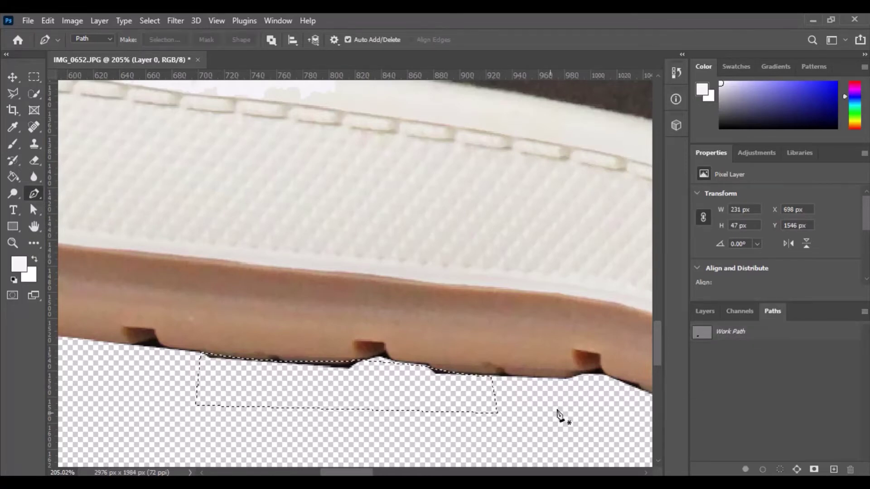
pyautogui.hotkey('ctrl', 'd')
# Trace the long curved sole stretch with three Curvature Pen anchors, left to right.
pyautogui.scroll(-10, 535, 419)
pyautogui.scroll(10, 467, 384)
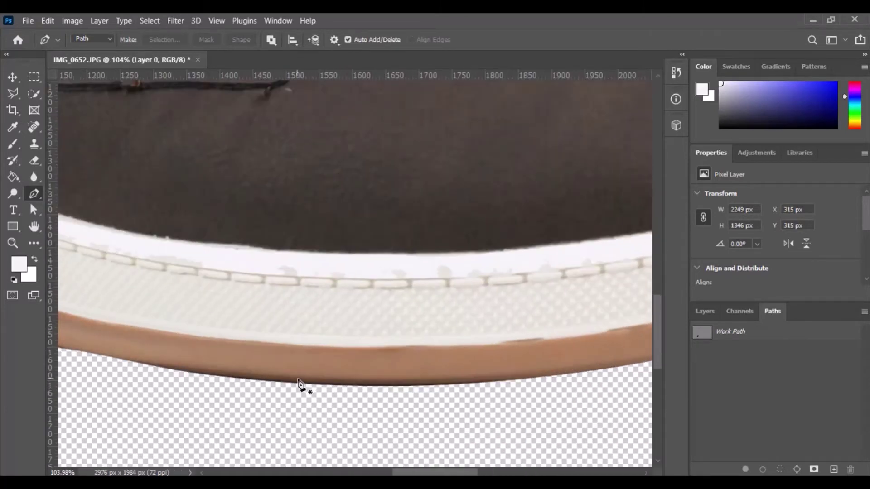
pyautogui.rightClick(39, 202)
pyautogui.click(75, 220)
pyautogui.click(103, 356)
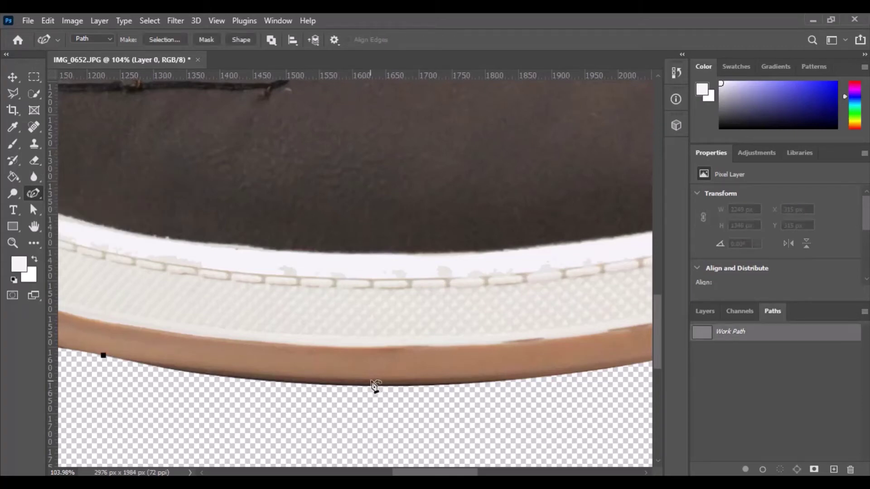
pyautogui.click(346, 383)
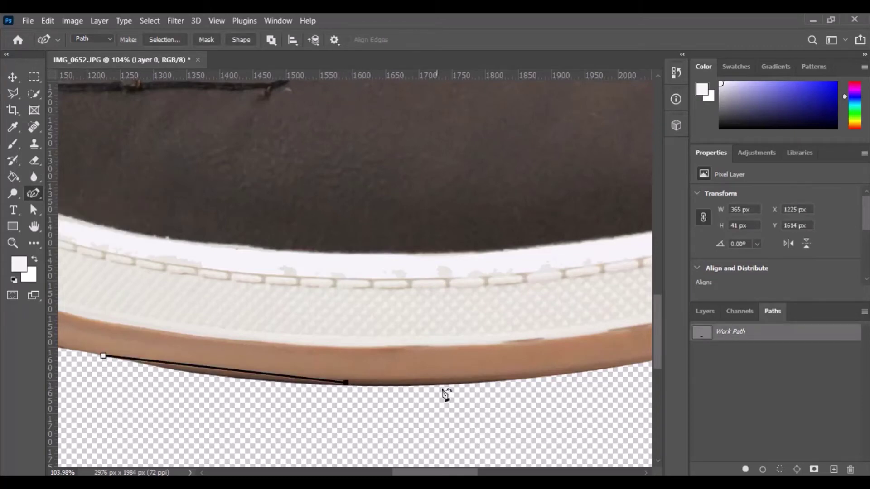
pyautogui.click(581, 372)
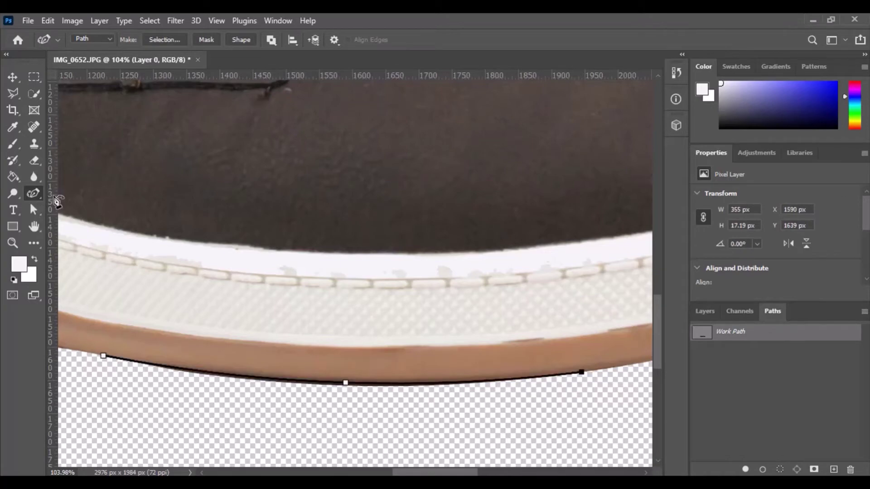
# Close the path below the sole, load it as a selection and delete the dark edge.
pyautogui.rightClick(34, 194)
pyautogui.click(75, 192)
pyautogui.click(615, 428)
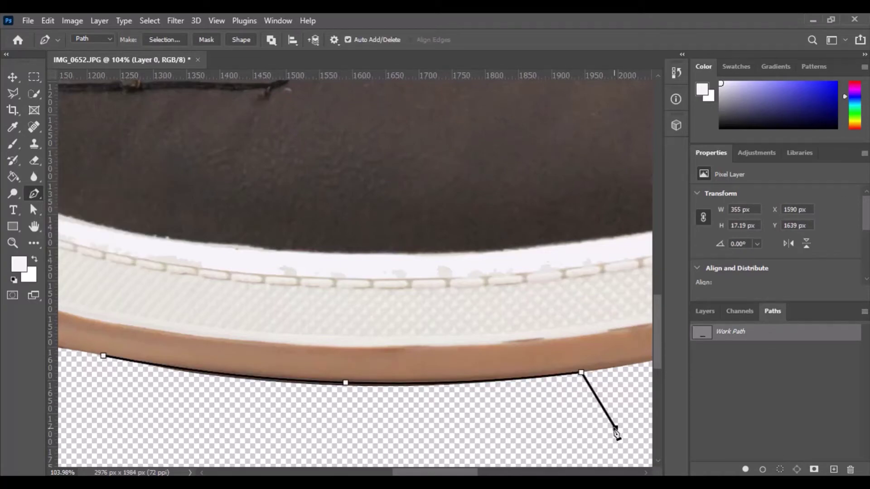
pyautogui.click(82, 407)
pyautogui.click(103, 356)
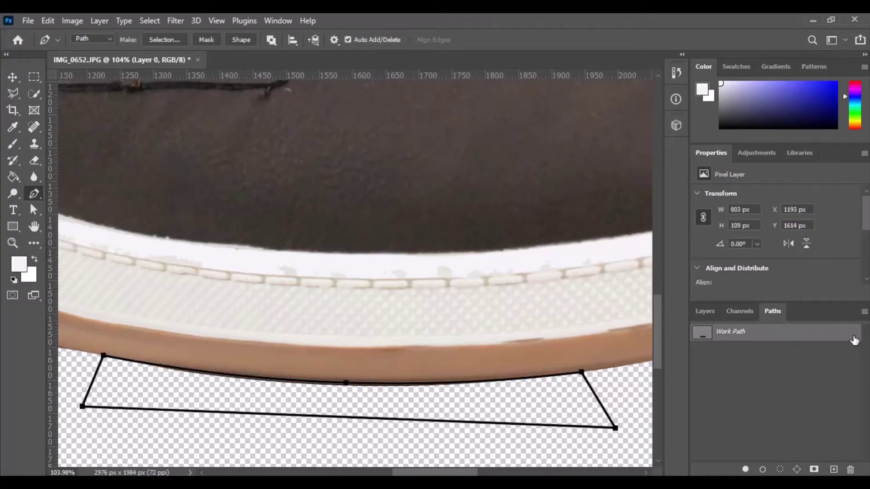
pyautogui.keyDown('ctrl'); pyautogui.click(707, 336); pyautogui.keyUp('ctrl')
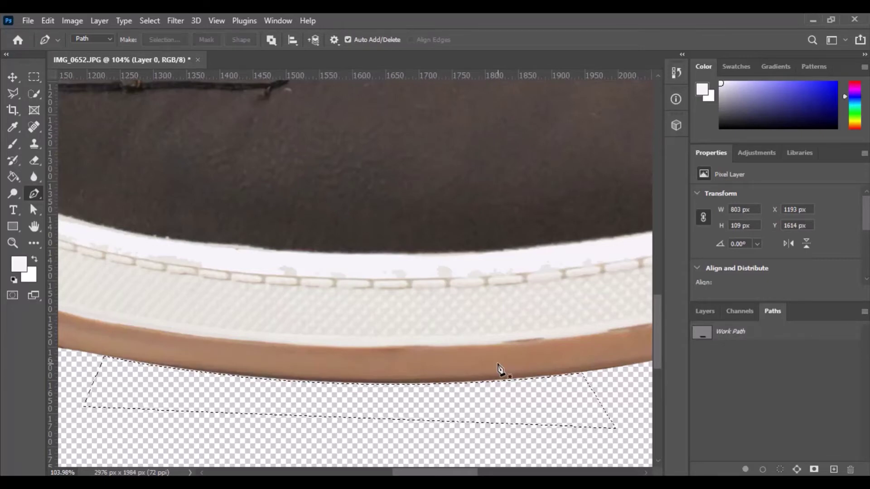
pyautogui.hotkey('ctrl', 'd')
# Free-transform the boot layer to about 92% (2068 × 1234 px) and move it right.
pyautogui.scroll(-2, 499, 366)
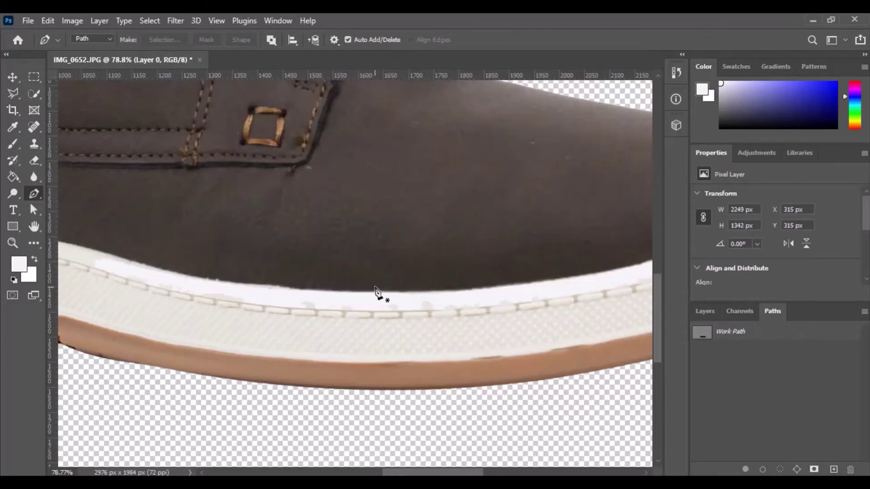
pyautogui.scroll(-5, 377, 294)
pyautogui.scroll(1, 317, 372)
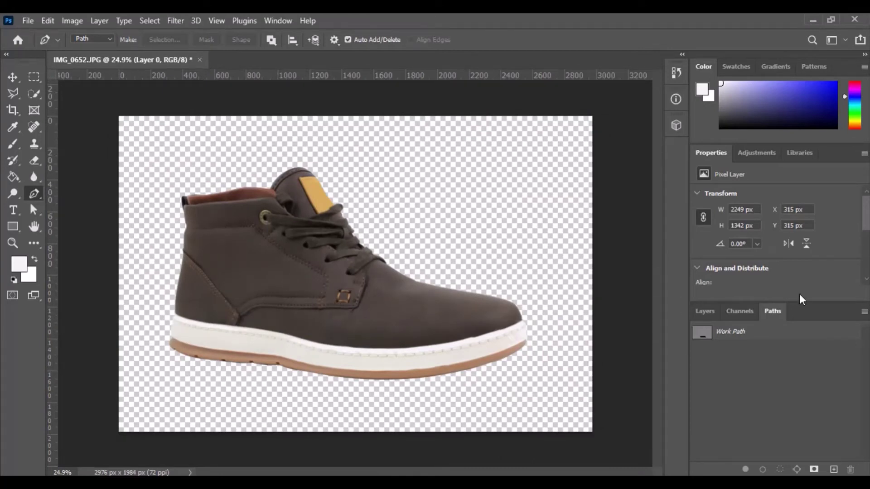
pyautogui.click(705, 312)
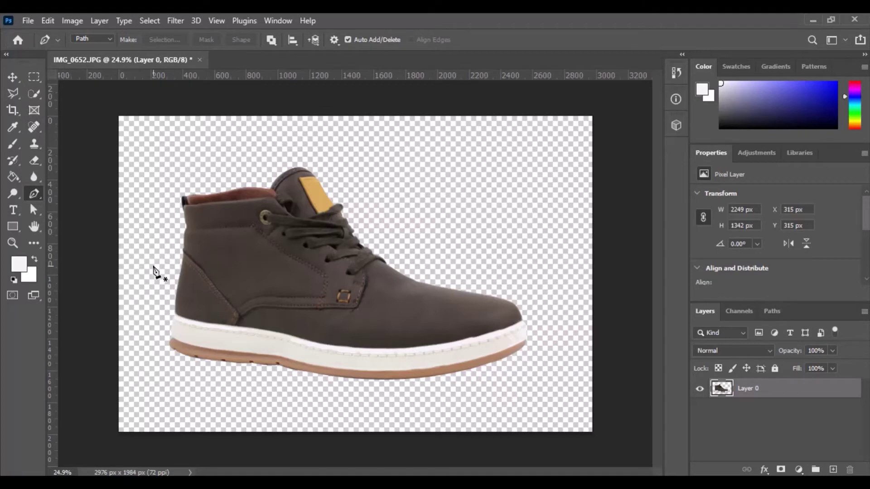
pyautogui.hotkey('ctrl', 't')
pyautogui.moveTo(528, 376); pyautogui.dragTo(497, 362)
pyautogui.moveTo(299, 265); pyautogui.dragTo(333, 284)
pyautogui.click(632, 39)
pyautogui.press('p')
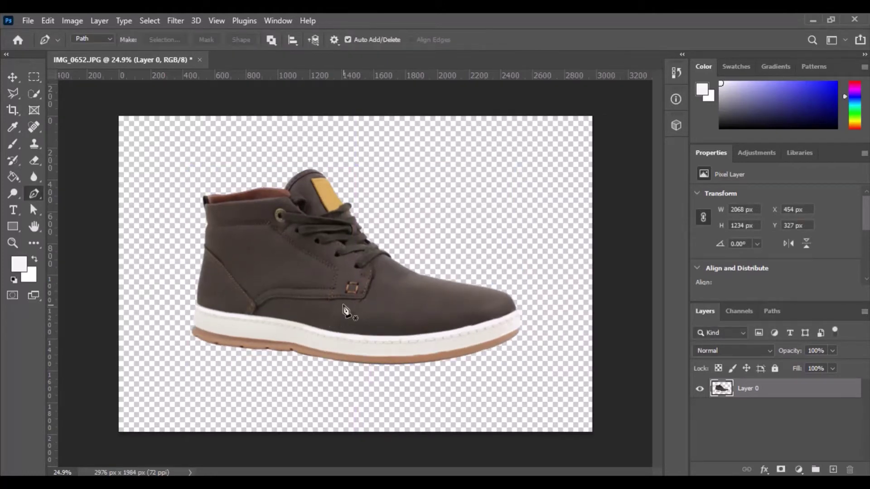
# Add a Gradient Fill layer using a bright blue preset from the Blues group.
pyautogui.click(799, 470)
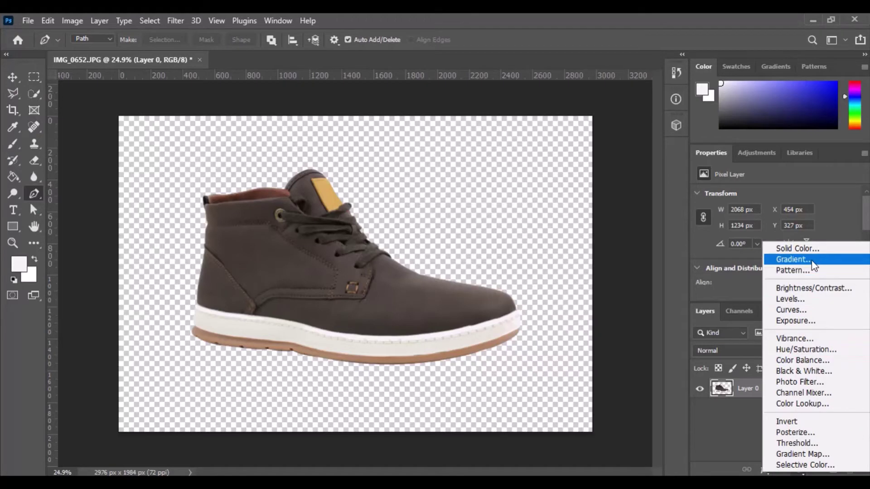
pyautogui.click(813, 265)
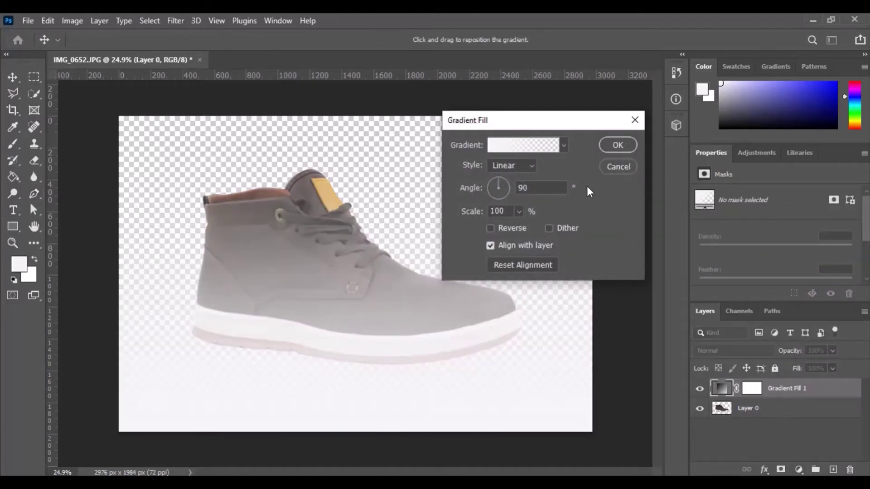
pyautogui.click(564, 145)
pyautogui.click(458, 189)
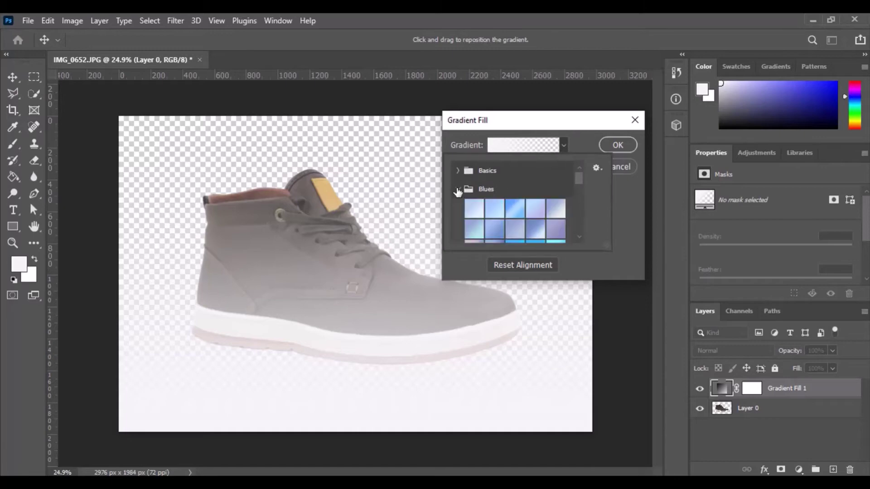
pyautogui.moveTo(581, 179); pyautogui.dragTo(578, 188)
pyautogui.click(563, 201)
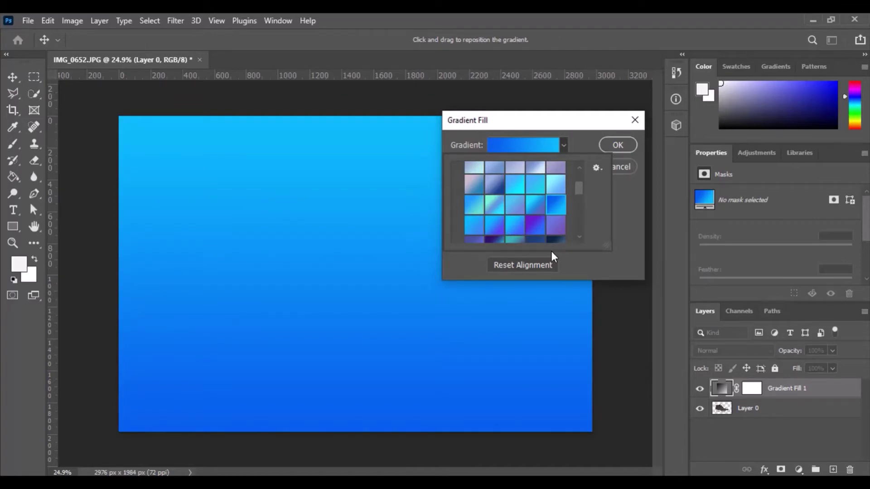
pyautogui.click(610, 260)
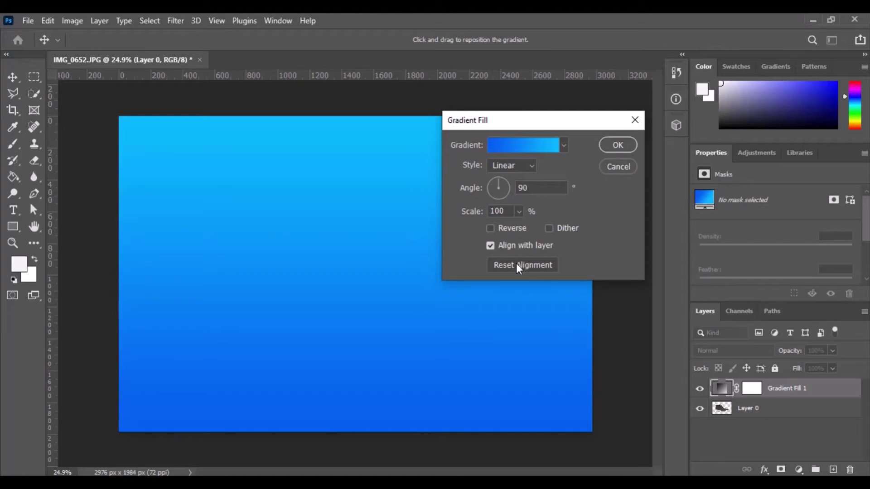
# Set the gradient to Radial, angle -85.71°, Reverse ticked, and confirm.
pyautogui.click(530, 167)
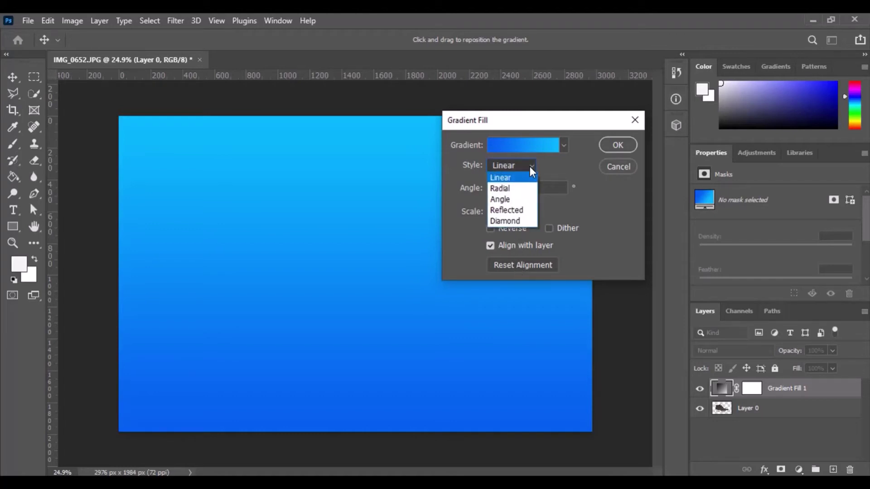
pyautogui.click(514, 188)
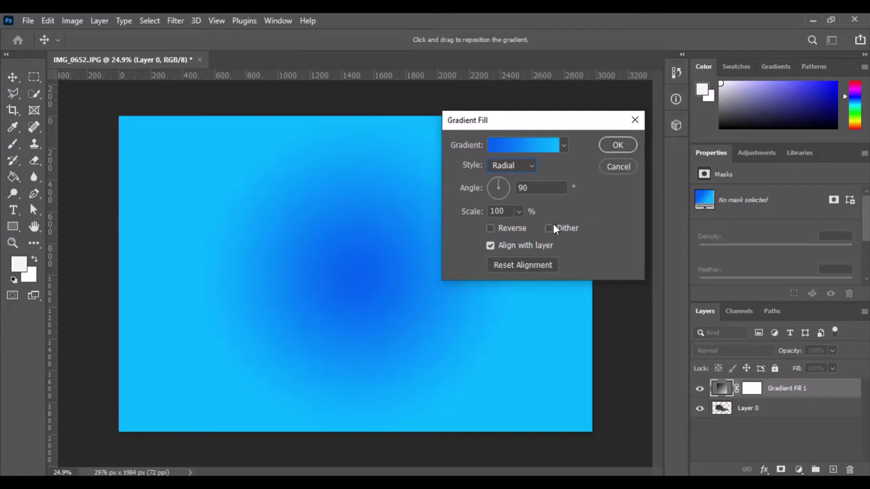
pyautogui.moveTo(496, 183); pyautogui.dragTo(499, 207)
pyautogui.click(491, 227)
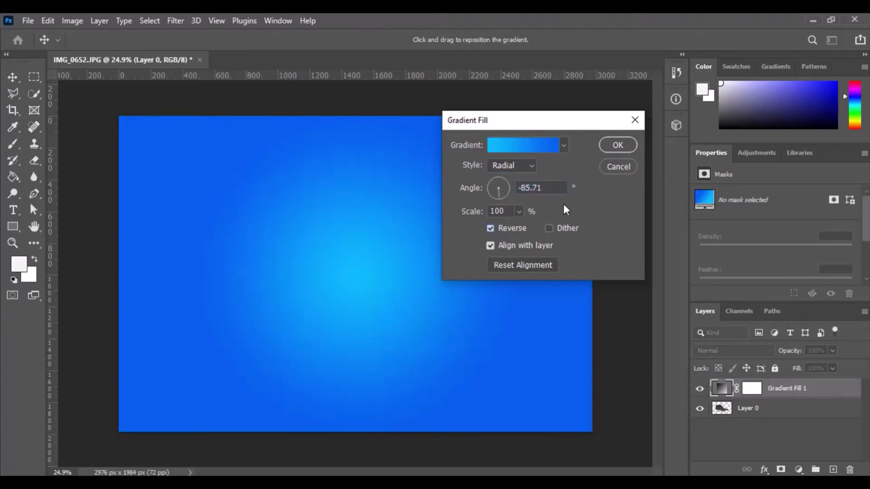
pyautogui.click(617, 145)
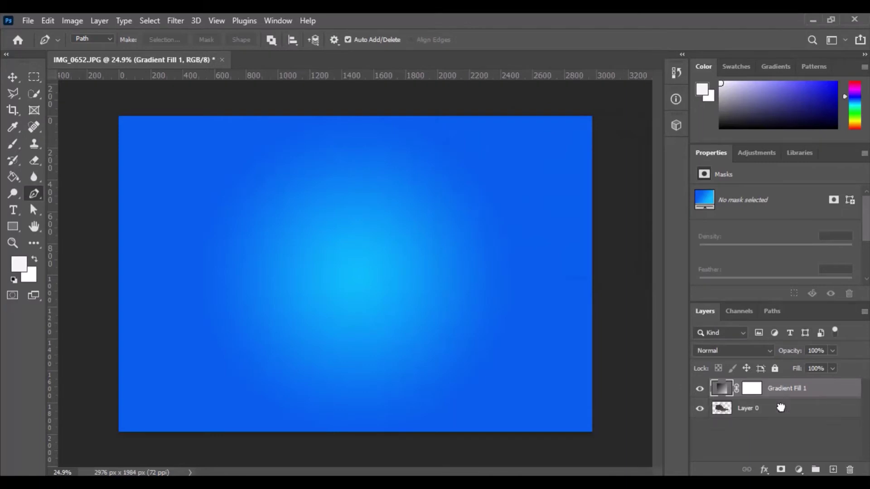
# Drag Gradient Fill 1 below Layer 0 and make Layer 0 active again.
pyautogui.moveTo(789, 391); pyautogui.dragTo(784, 426)
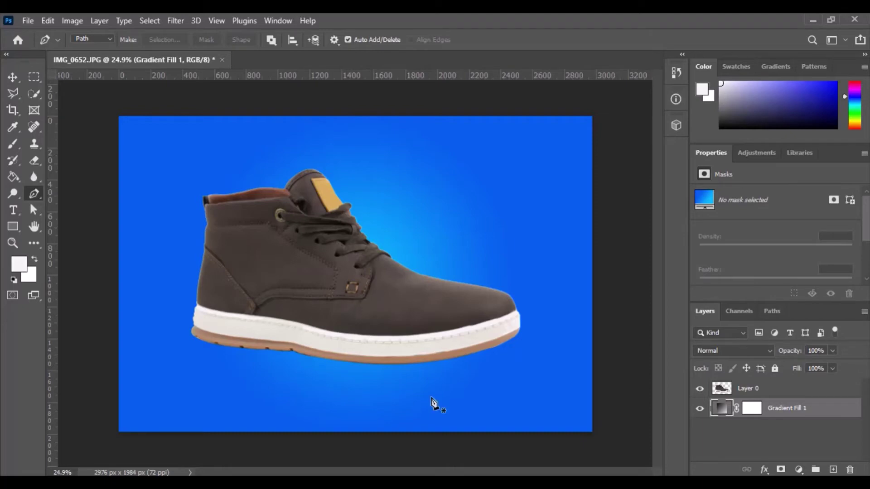
pyautogui.click(781, 390)
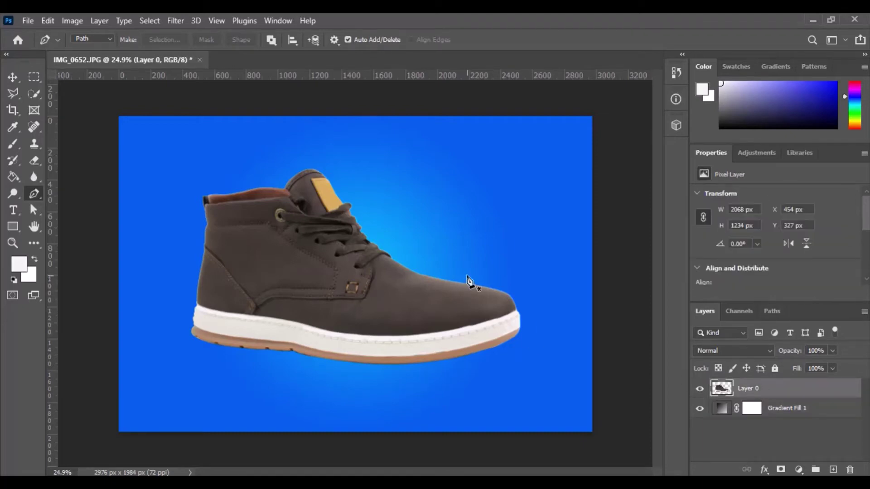
pyautogui.scroll(3, 468, 281)
pyautogui.scroll(-3, 510, 312)
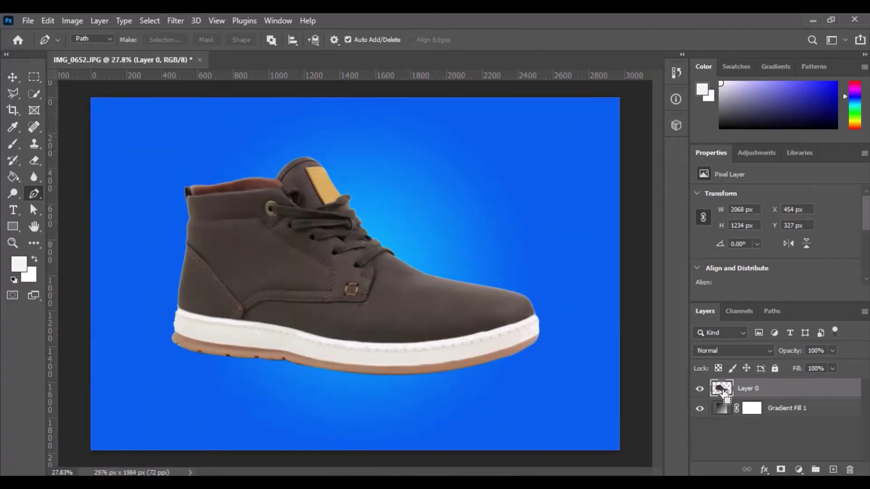
# Load the boot's outline as a selection from Layer 0 and invert it to the background.
pyautogui.keyDown('ctrl'); pyautogui.click(723, 390); pyautogui.keyUp('ctrl')
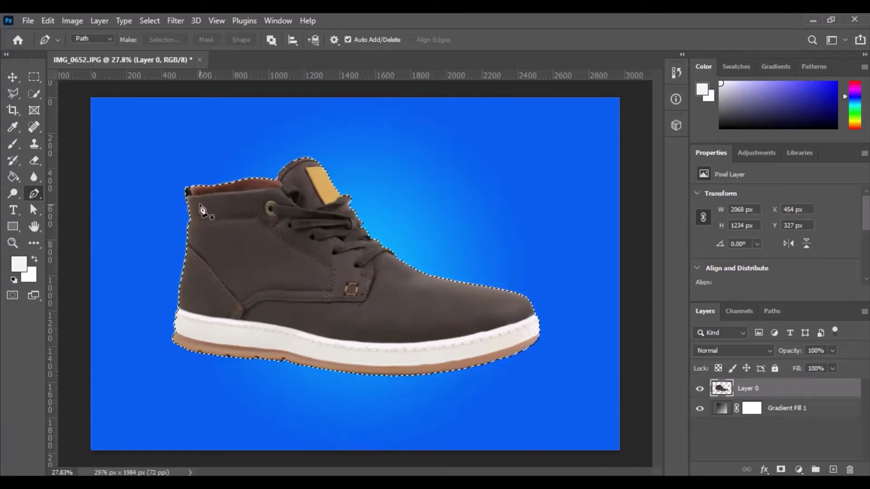
pyautogui.click(149, 20)
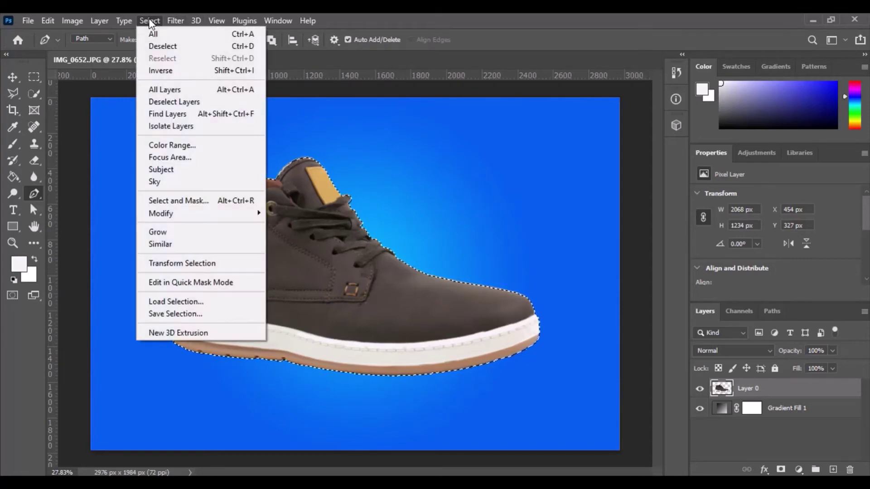
pyautogui.click(166, 69)
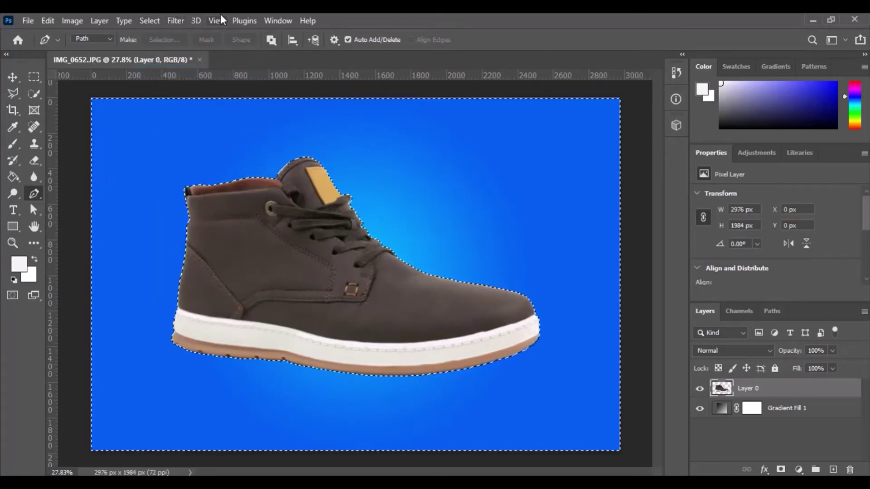
pyautogui.scroll(5, 423, 272)
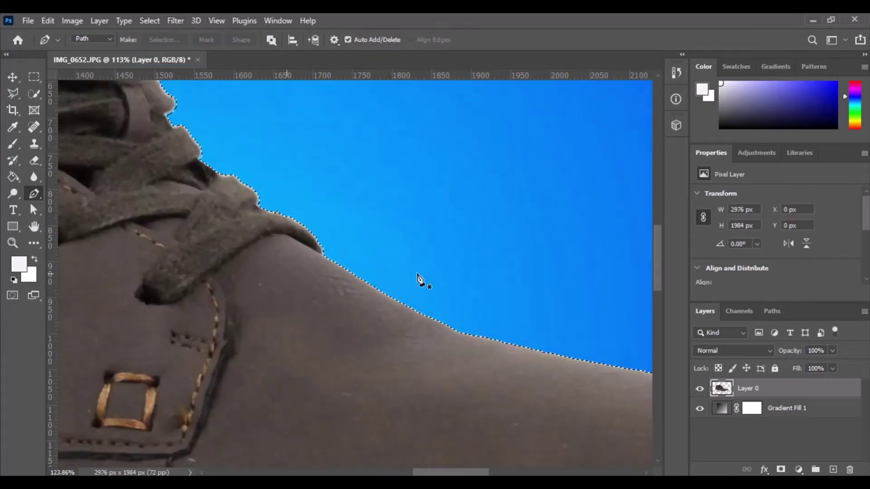
# Expand the inverted selection by 1 px, twice.
pyautogui.click(150, 21)
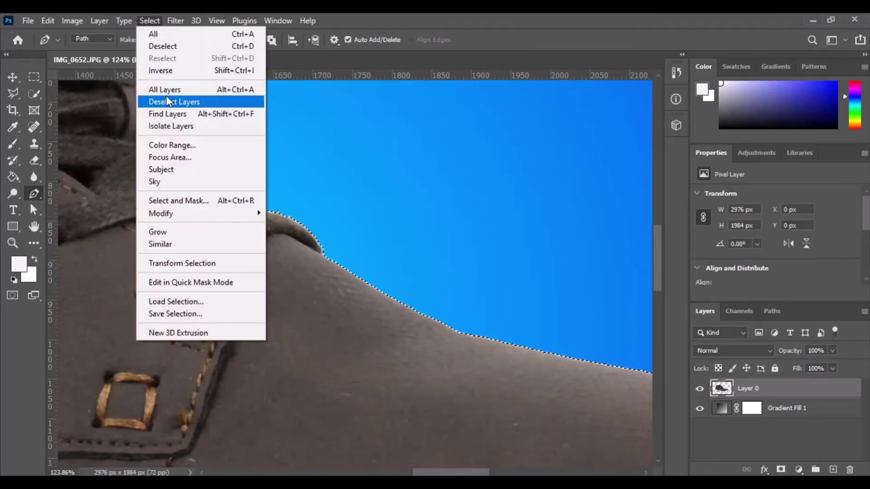
pyautogui.moveTo(170, 215)
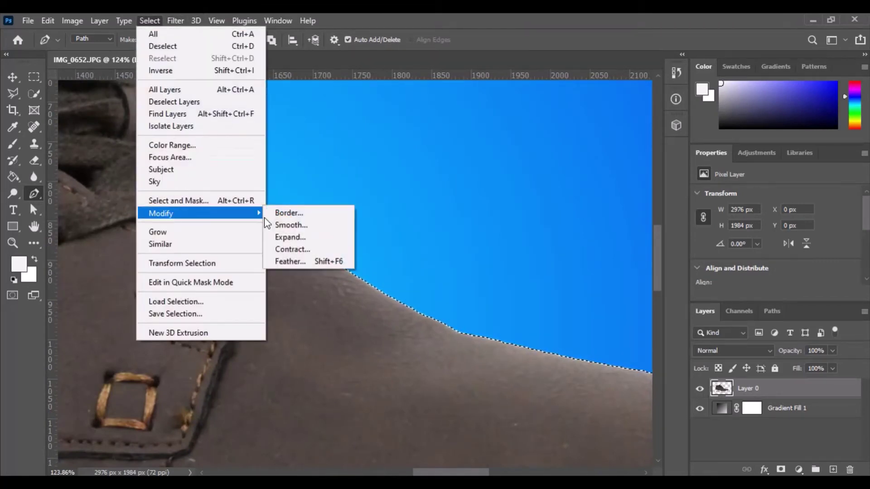
pyautogui.click(302, 239)
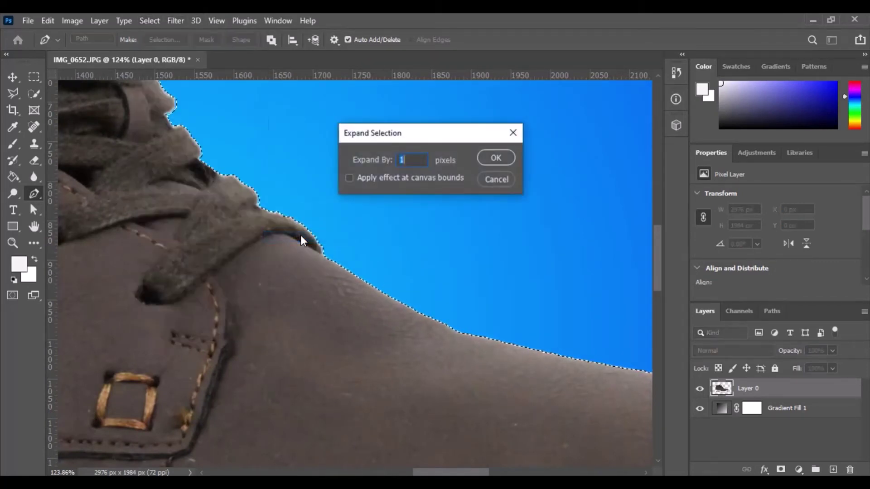
pyautogui.click(500, 161)
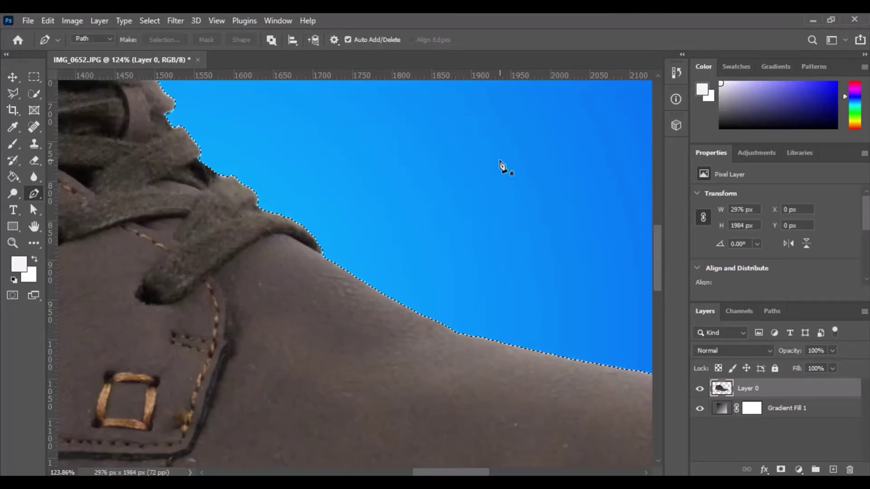
pyautogui.click(144, 17)
pyautogui.moveTo(178, 213)
pyautogui.click(317, 236)
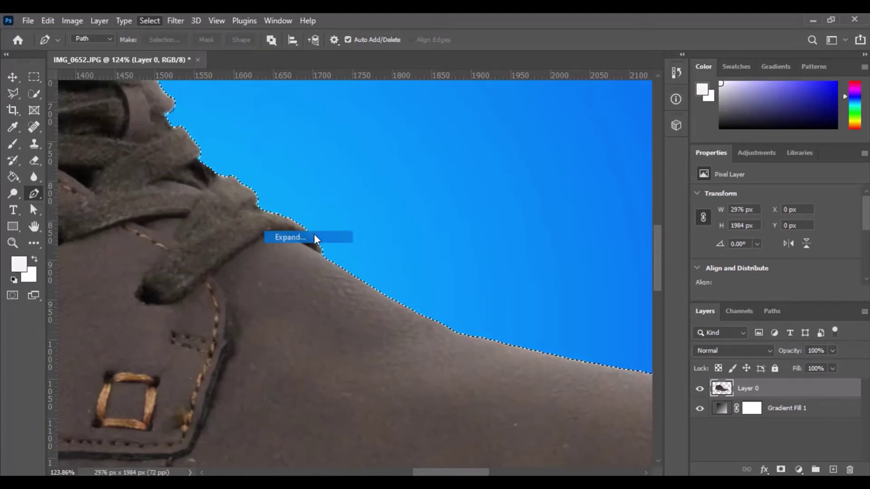
pyautogui.click(493, 158)
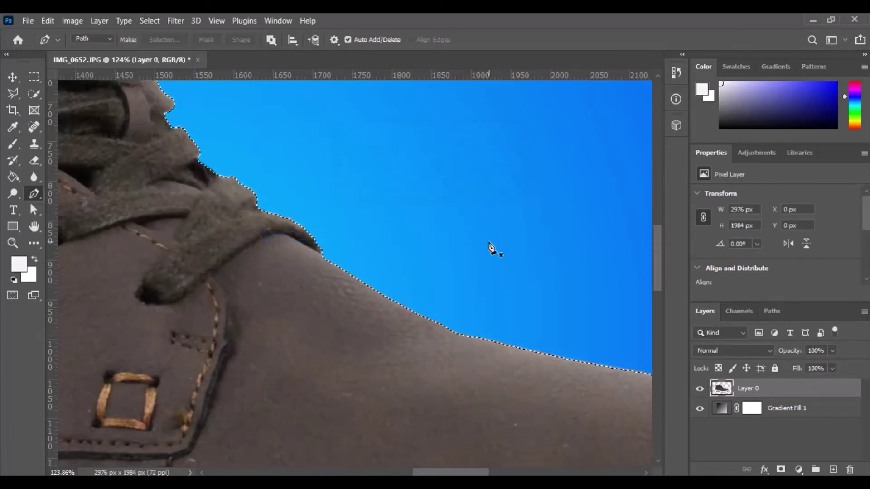
# Delete the fringe pixels, deselect, and fit the image on screen.
pyautogui.press('Delete')
pyautogui.hotkey('ctrl', 'd')
pyautogui.hotkey('ctrl', '0')
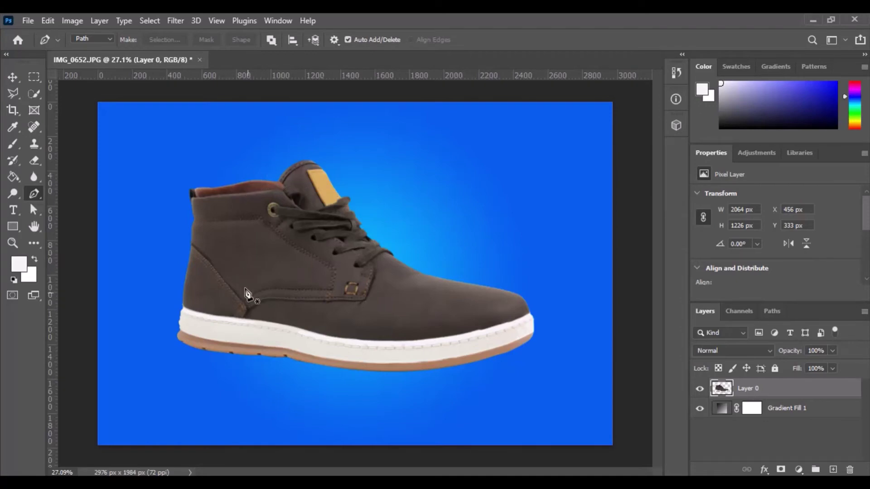
# Open Layer 0's layer style settings and add a drop shadow with a 73 px distance.
pyautogui.doubleClick(779, 392)
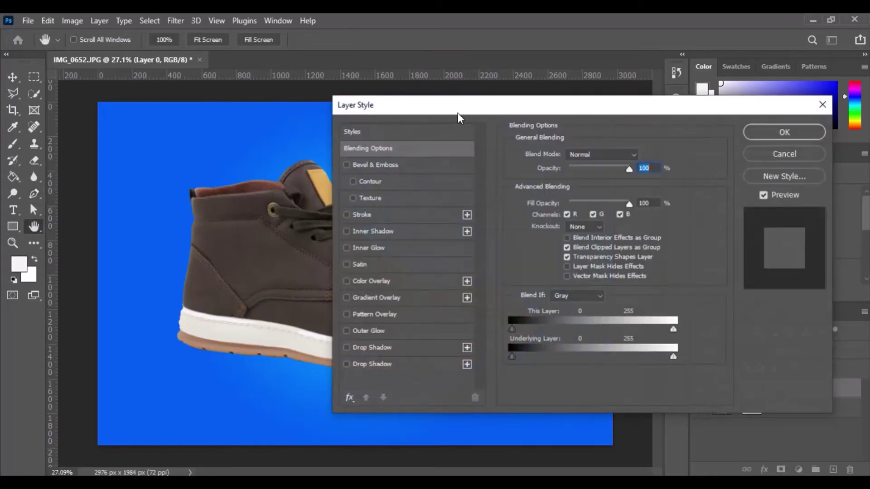
pyautogui.moveTo(458, 110); pyautogui.dragTo(623, 56)
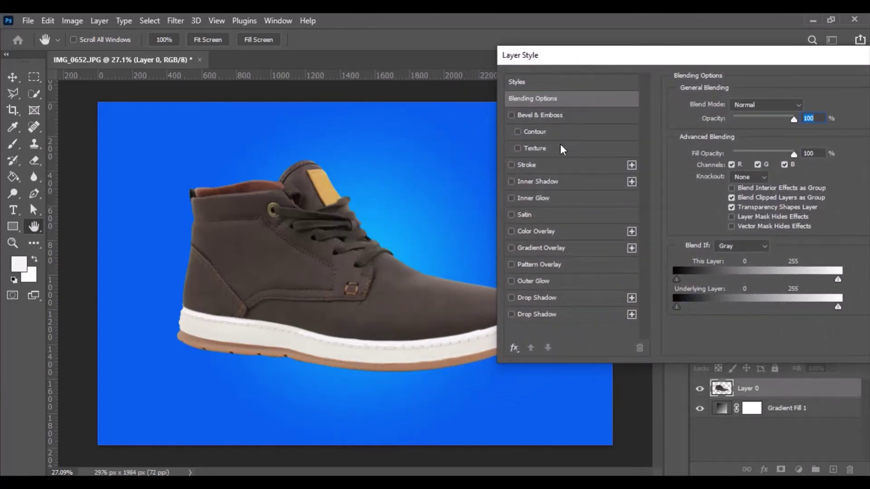
pyautogui.click(584, 299)
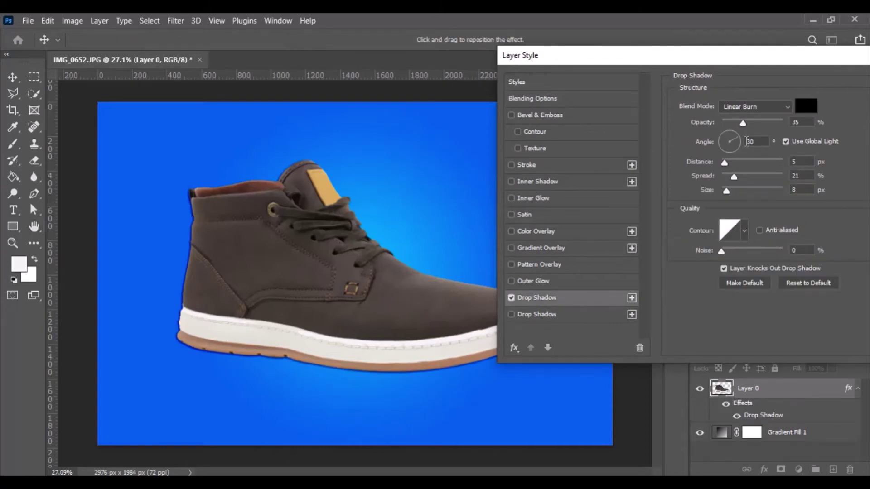
pyautogui.press('Tab')
pyautogui.moveTo(732, 163); pyautogui.dragTo(754, 193)
# Set the shadow size to 120 px, lower its opacity, add noise and shorten the distance.
pyautogui.moveTo(743, 123); pyautogui.dragTo(727, 121)
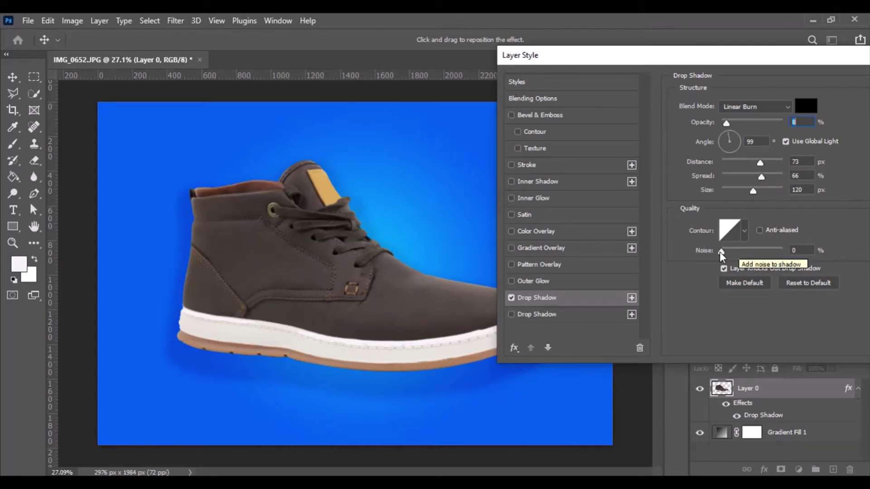
pyautogui.moveTo(721, 251); pyautogui.dragTo(746, 252)
pyautogui.moveTo(760, 163); pyautogui.dragTo(734, 164)
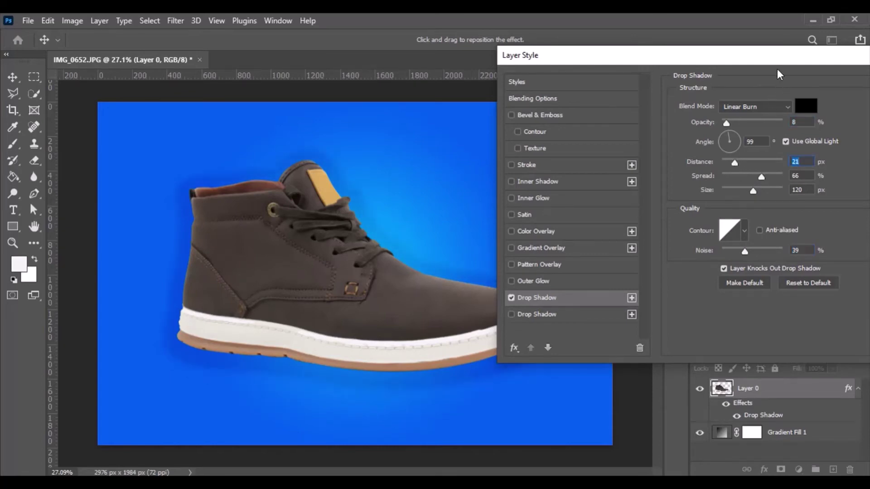
# Switch the drop shadow off, leaving the Layer Style dialog open.
pyautogui.moveTo(777, 68); pyautogui.dragTo(776, 28)
pyautogui.click(508, 272)
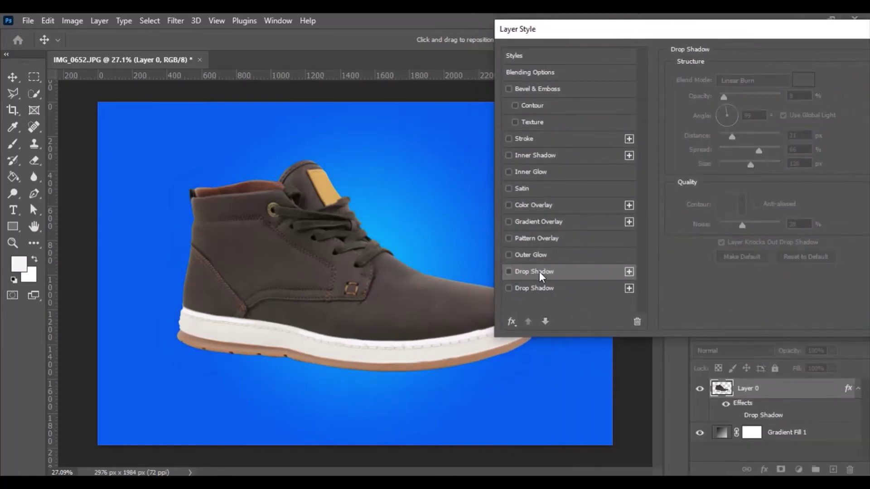
pyautogui.moveTo(826, 36); pyautogui.dragTo(622, 53)
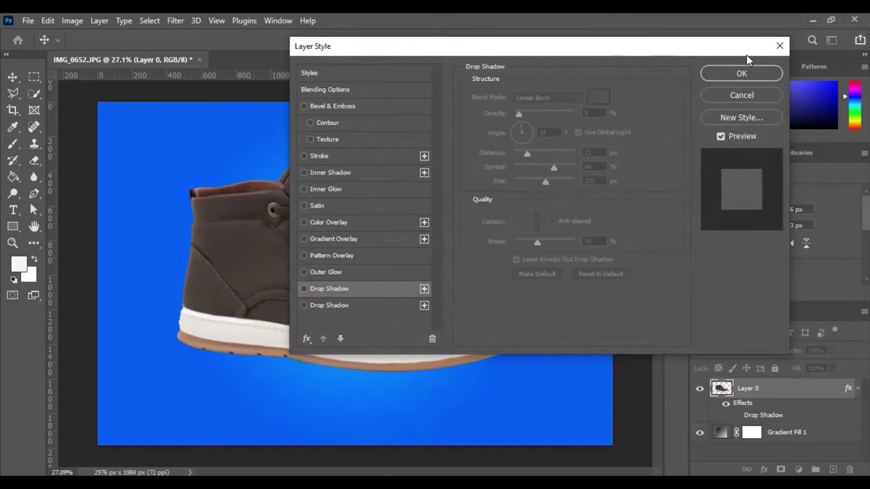
# Close the layer style settings and draw a wide ellipse beneath the boot.
pyautogui.click(780, 45)
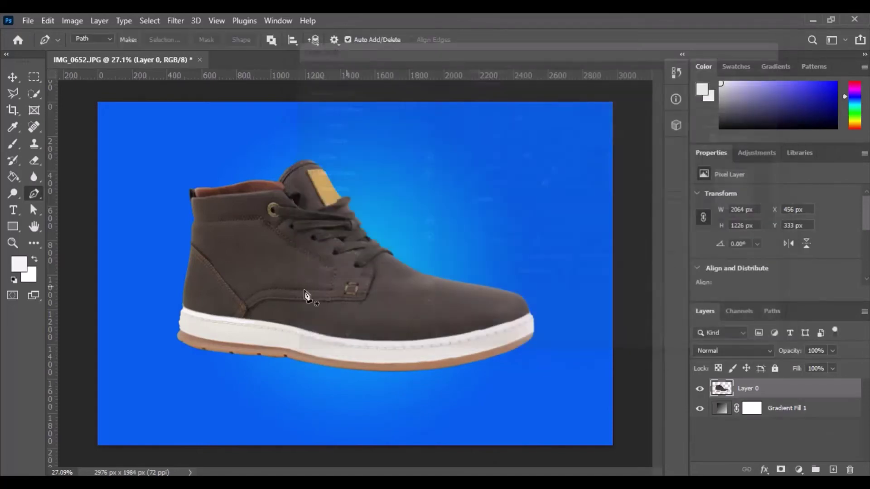
pyautogui.click(9, 229)
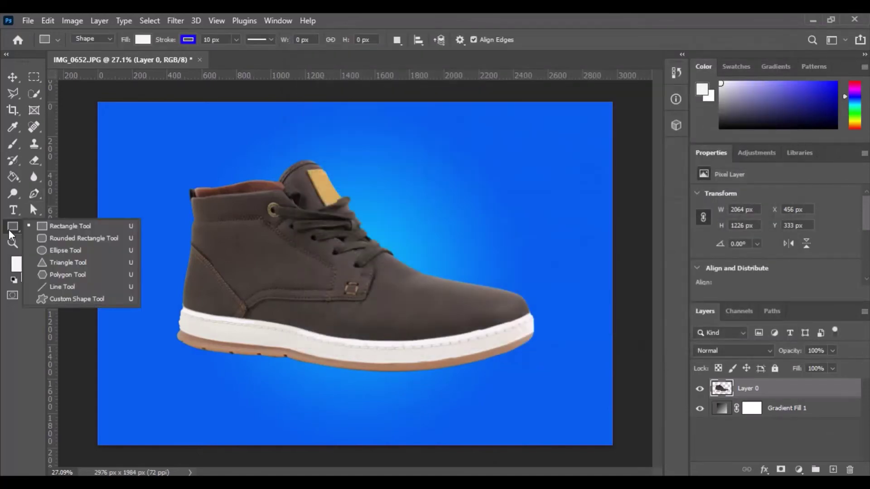
pyautogui.click(74, 251)
pyautogui.moveTo(185, 365); pyautogui.dragTo(529, 410)
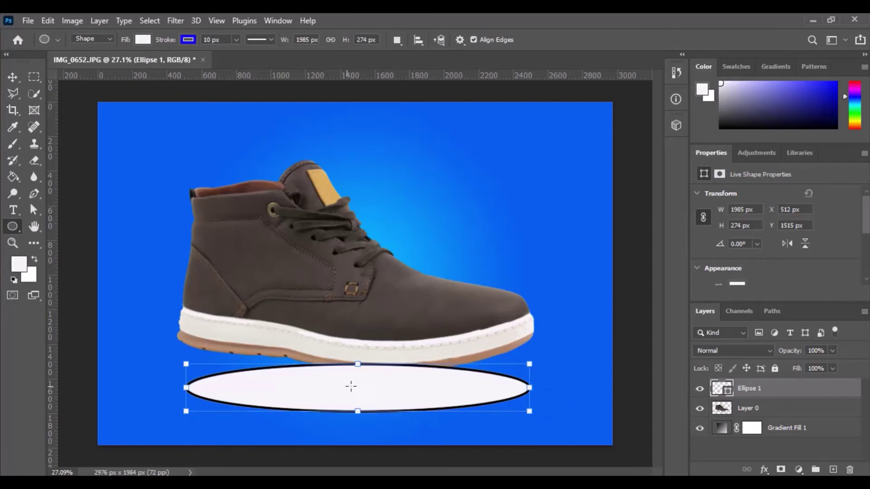
# Give the ellipse a black fill with no stroke, then move Layer 0 above Ellipse 1.
pyautogui.click(142, 40)
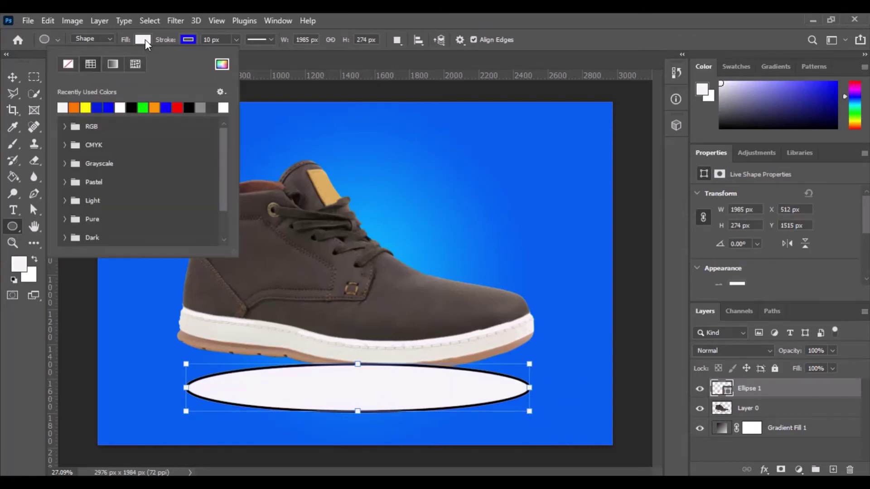
pyautogui.click(139, 108)
pyautogui.click(188, 39)
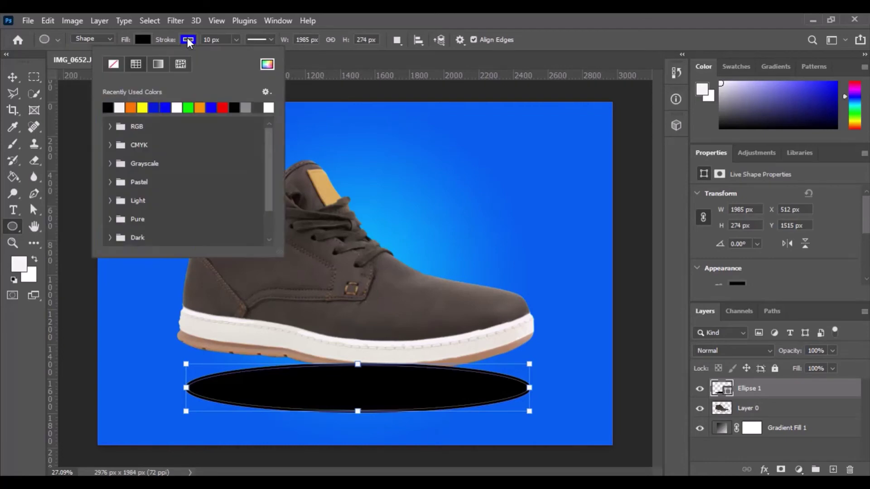
pyautogui.click(113, 64)
pyautogui.click(271, 213)
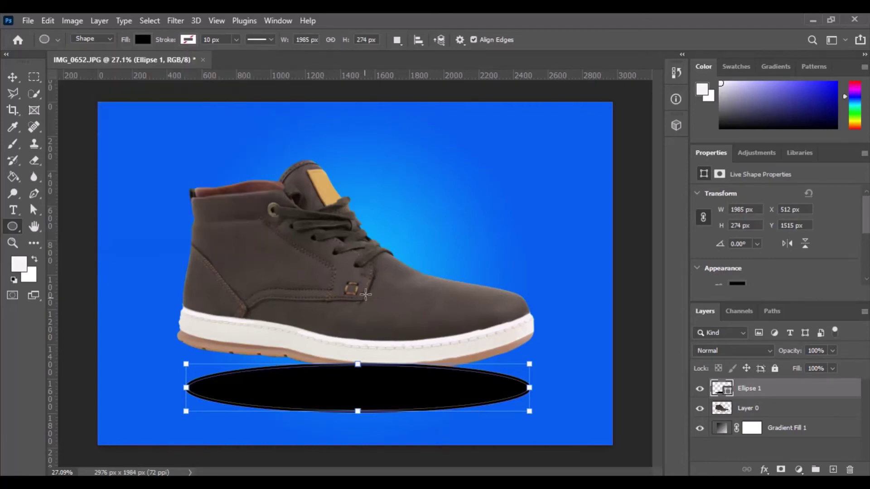
pyautogui.press('Return')
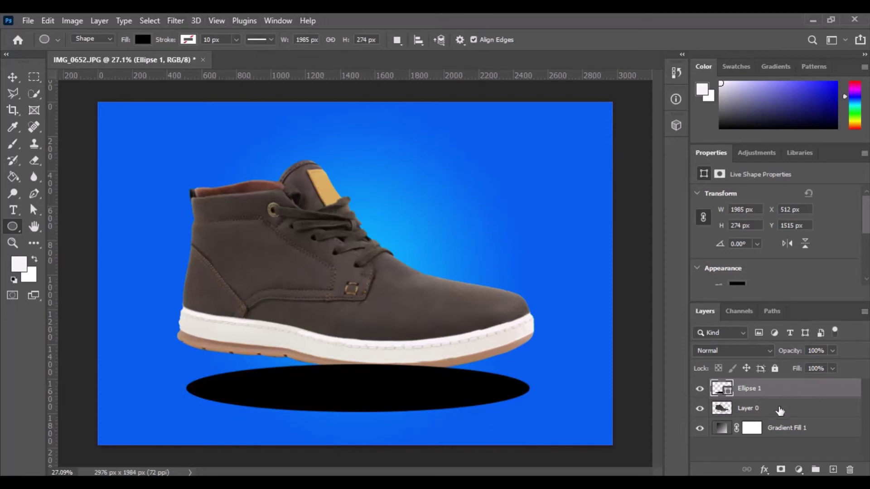
pyautogui.moveTo(779, 411); pyautogui.dragTo(777, 382)
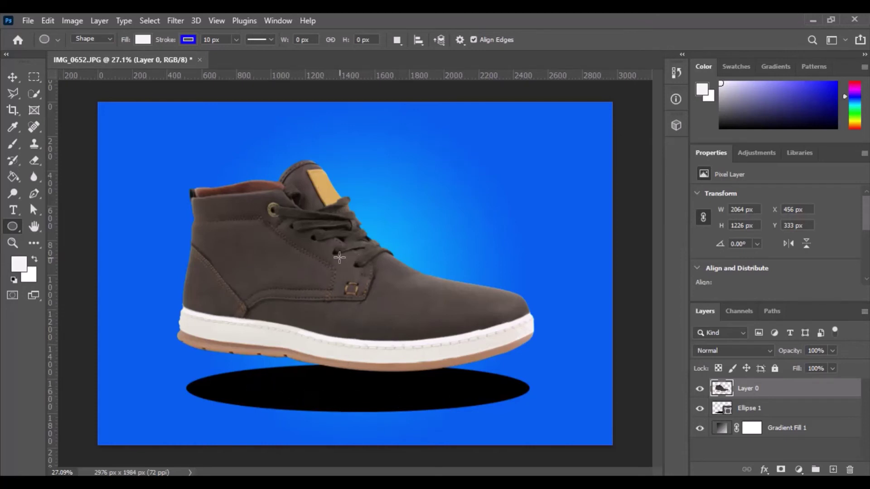
# Rasterize Ellipse 1 and apply a Gaussian Blur with a 50-pixel radius.
pyautogui.click(774, 413)
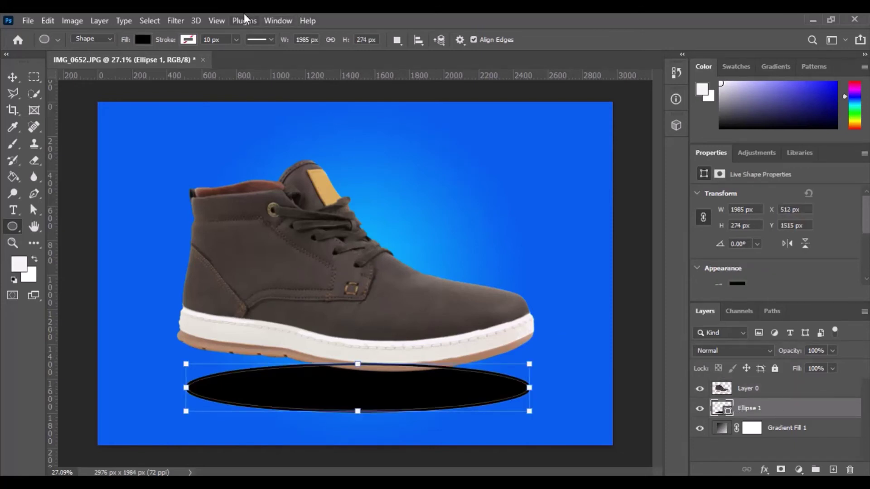
pyautogui.click(184, 21)
pyautogui.moveTo(213, 187)
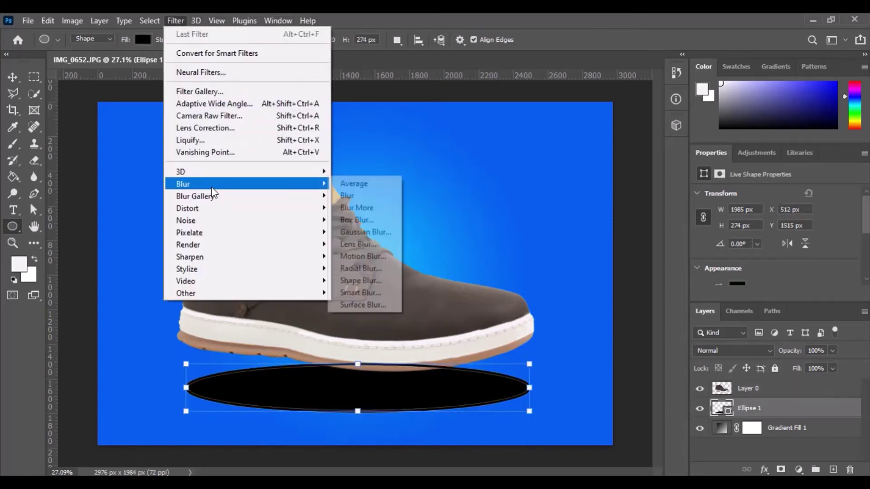
pyautogui.click(356, 232)
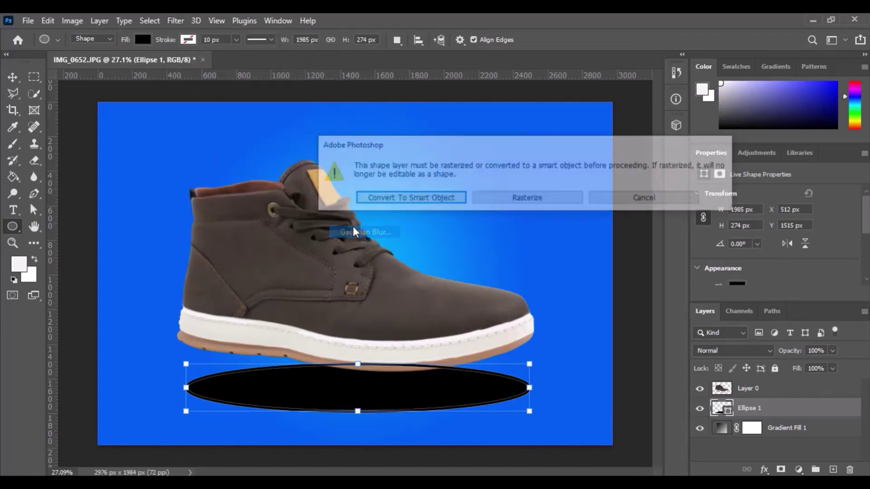
pyautogui.click(514, 199)
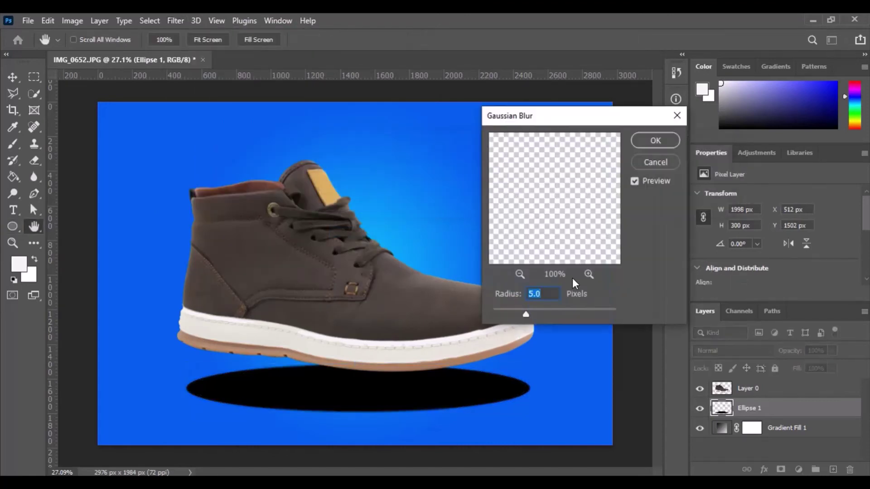
pyautogui.write('20')
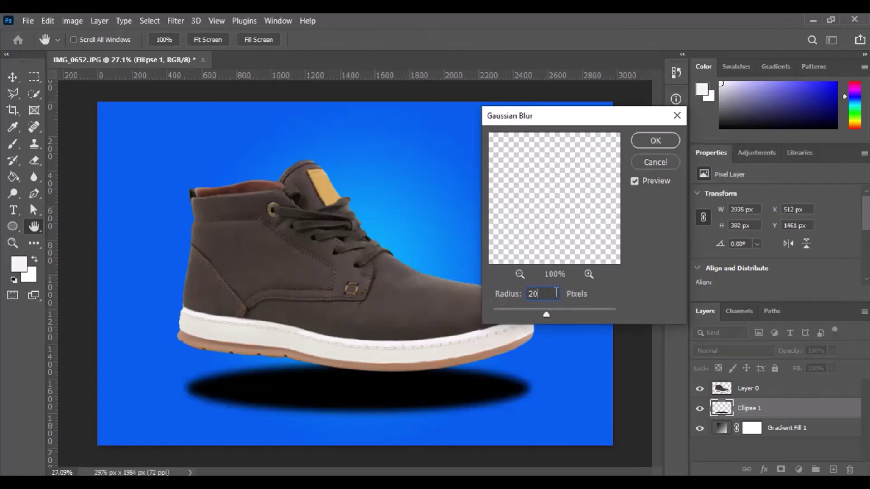
pyautogui.press('BackSpace')
pyautogui.press('BackSpace')
pyautogui.write('50')
pyautogui.press('Tab')
pyautogui.press('Return')
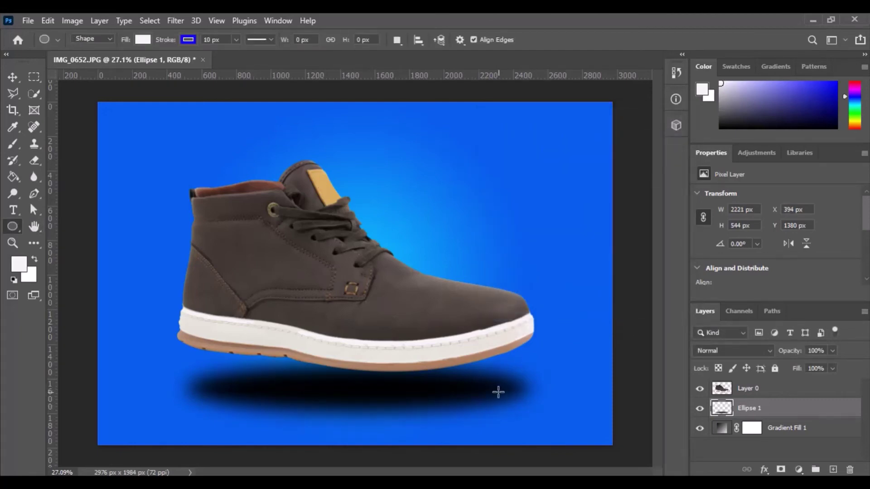
# Tilt the shadow slightly and widen its bottom edge in perspective.
pyautogui.hotkey('ctrl', 't')
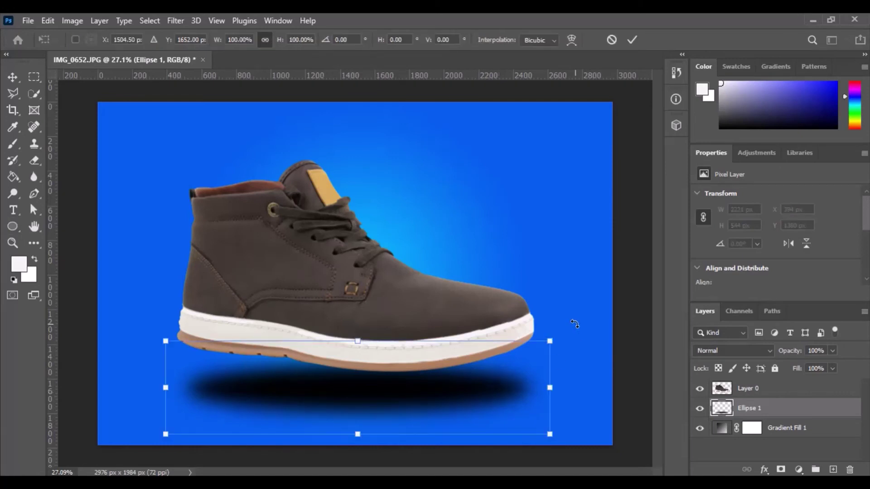
pyautogui.moveTo(573, 325); pyautogui.dragTo(582, 334)
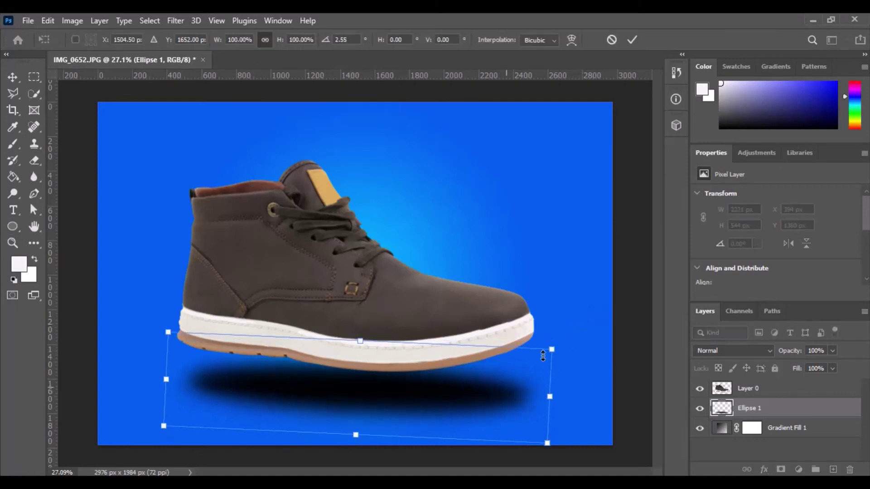
pyautogui.moveTo(417, 412); pyautogui.dragTo(402, 410)
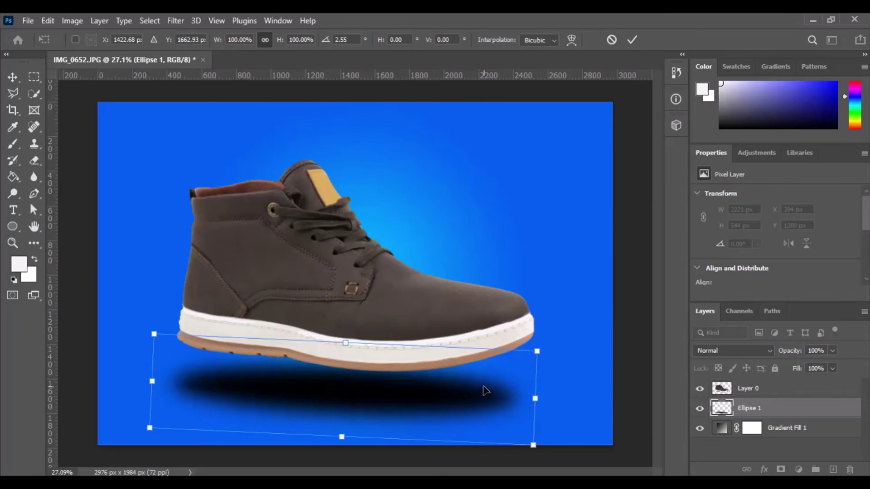
pyautogui.rightClick(420, 383)
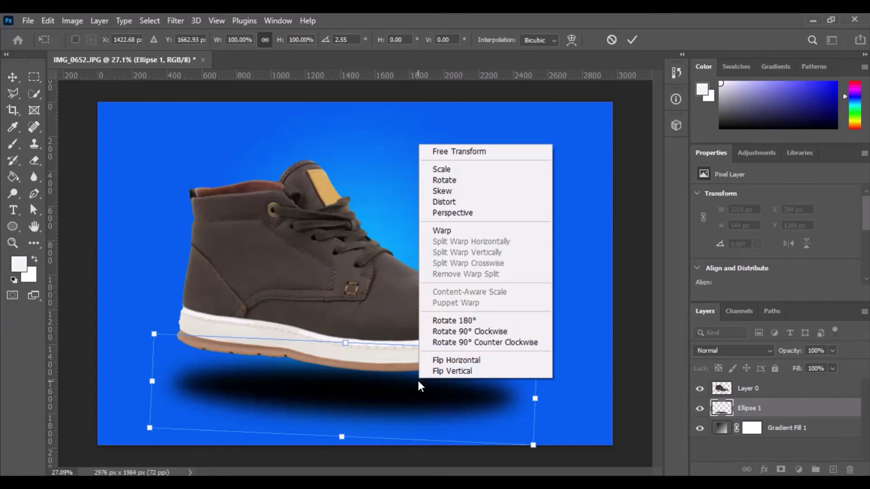
pyautogui.click(452, 212)
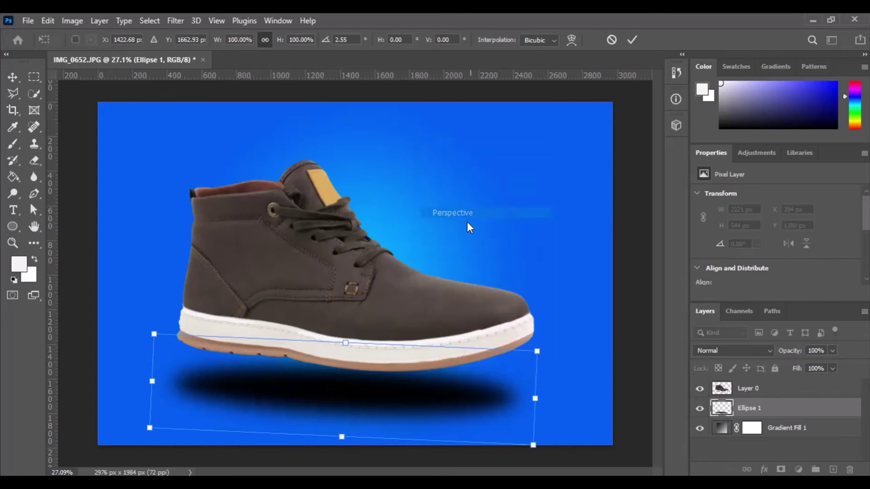
pyautogui.moveTo(532, 444); pyautogui.dragTo(561, 437)
pyautogui.moveTo(404, 394); pyautogui.dragTo(418, 397)
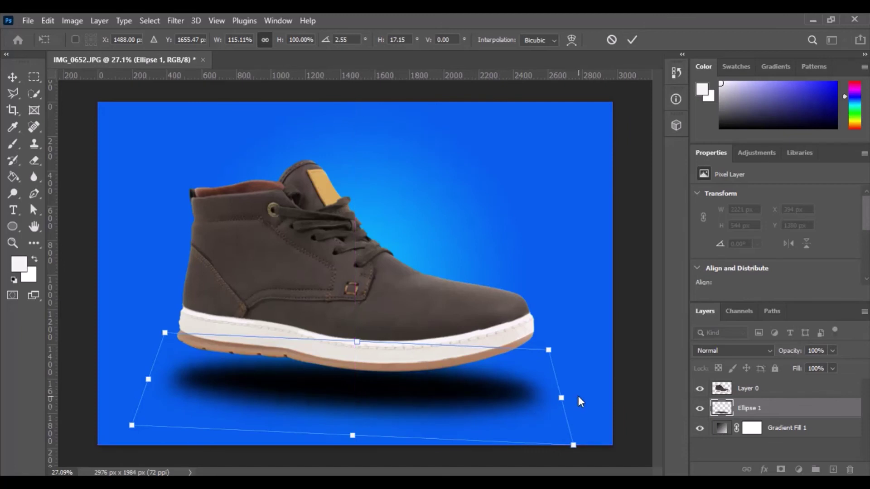
pyautogui.click(631, 40)
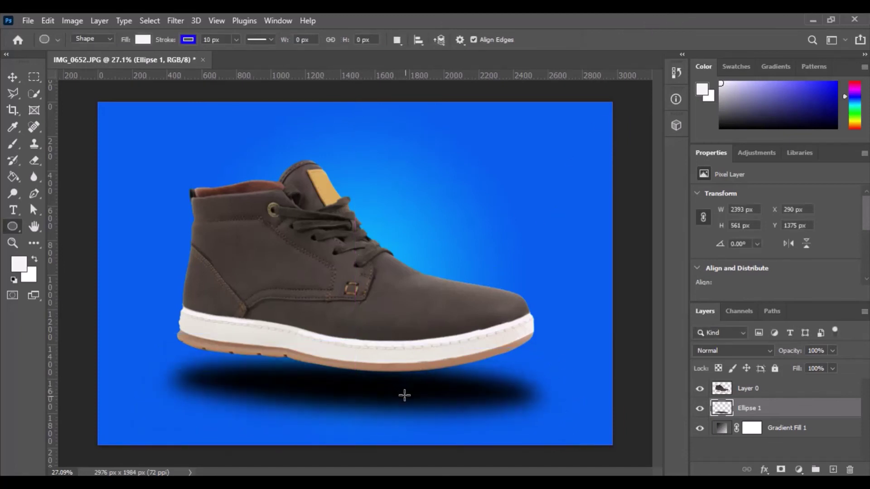
# Scale the shadow to about 80% and centre it under the boot.
pyautogui.hotkey('ctrl', 't')
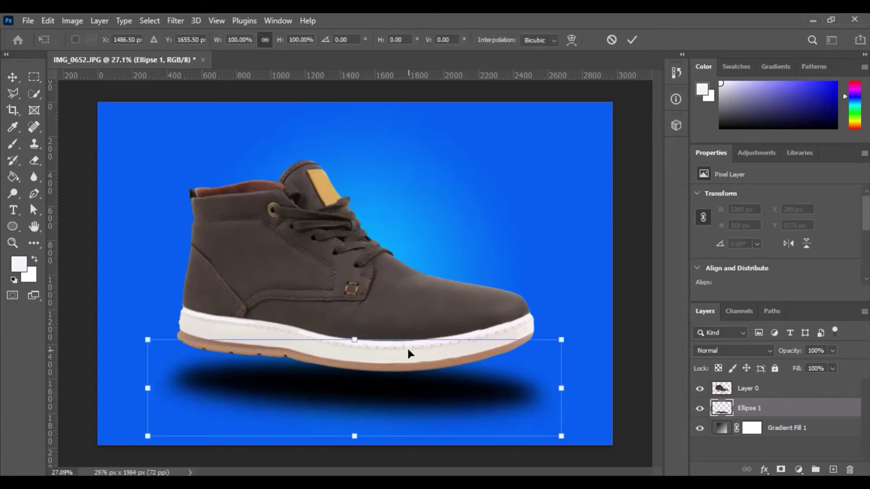
pyautogui.moveTo(562, 437); pyautogui.dragTo(518, 426)
pyautogui.moveTo(426, 390); pyautogui.dragTo(438, 395)
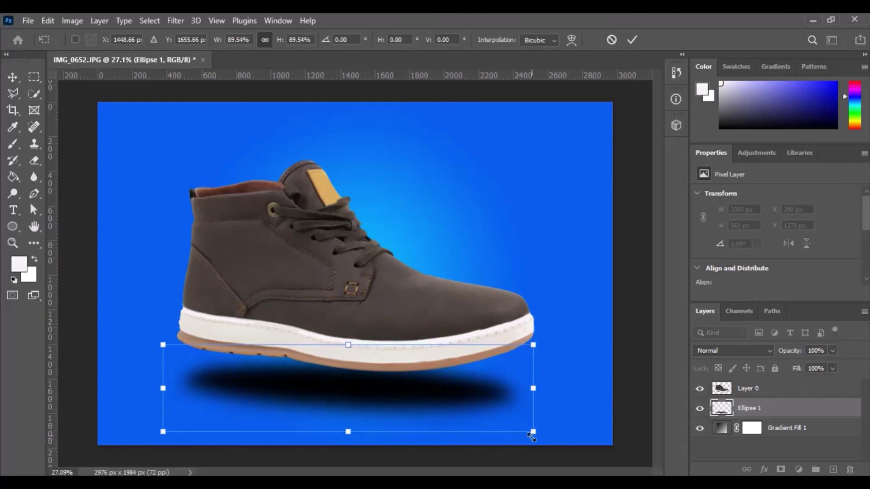
pyautogui.moveTo(534, 432); pyautogui.dragTo(493, 410)
pyautogui.moveTo(410, 390); pyautogui.dragTo(425, 397)
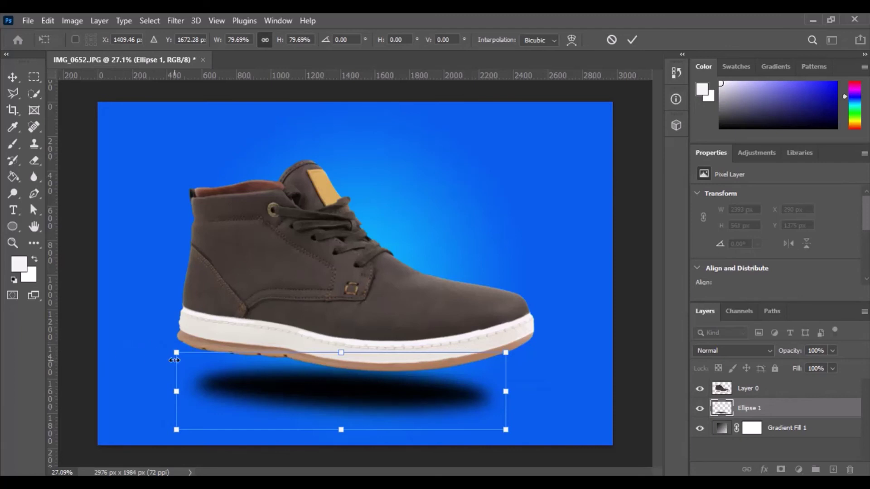
# Commit the shadow resize and cancel the accidental Create Ellipse dialog.
pyautogui.click(634, 40)
pyautogui.click(405, 401)
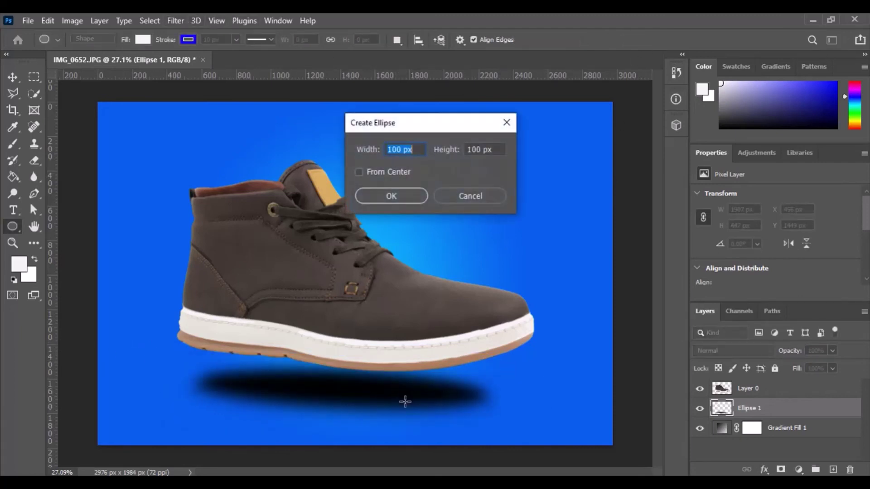
pyautogui.click(493, 198)
# Apply a 75-pixel Gaussian Blur to the Ellipse 1 shadow.
pyautogui.click(180, 20)
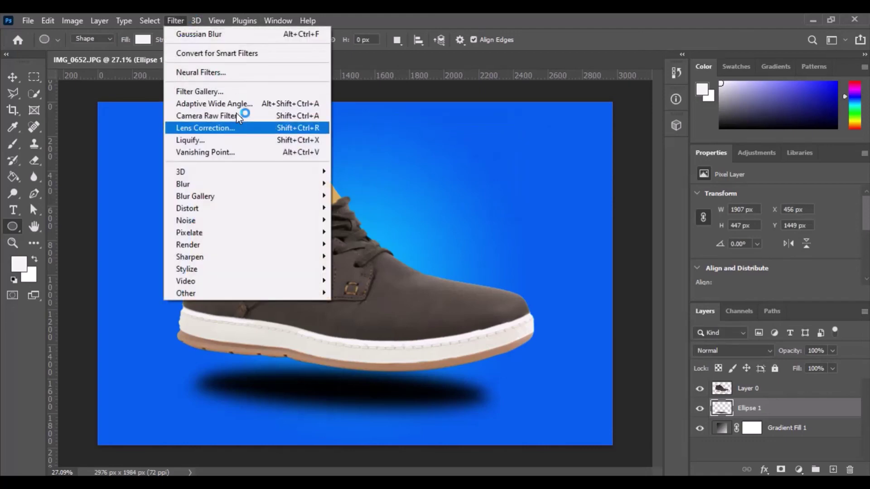
pyautogui.moveTo(312, 184)
pyautogui.click(378, 231)
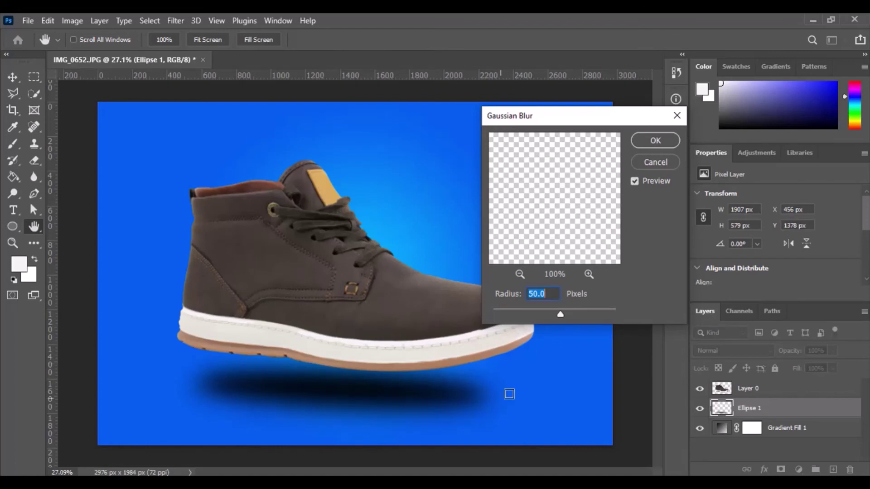
pyautogui.write('75')
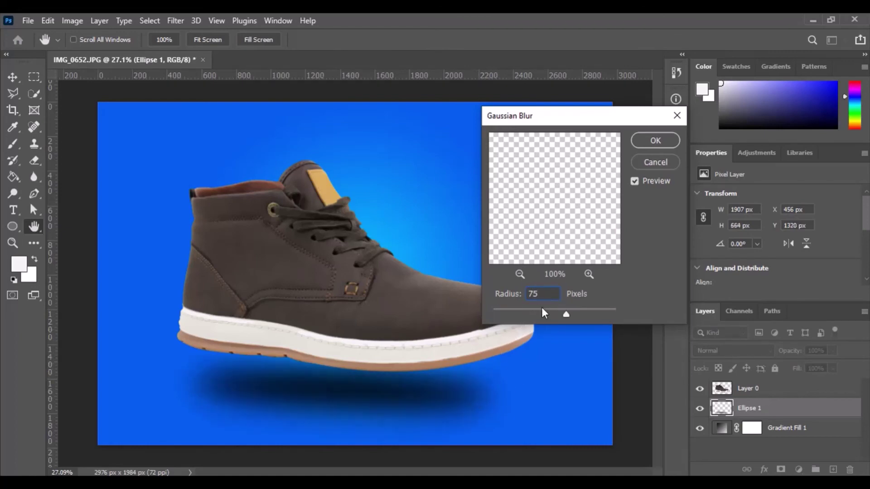
pyautogui.press('Return')
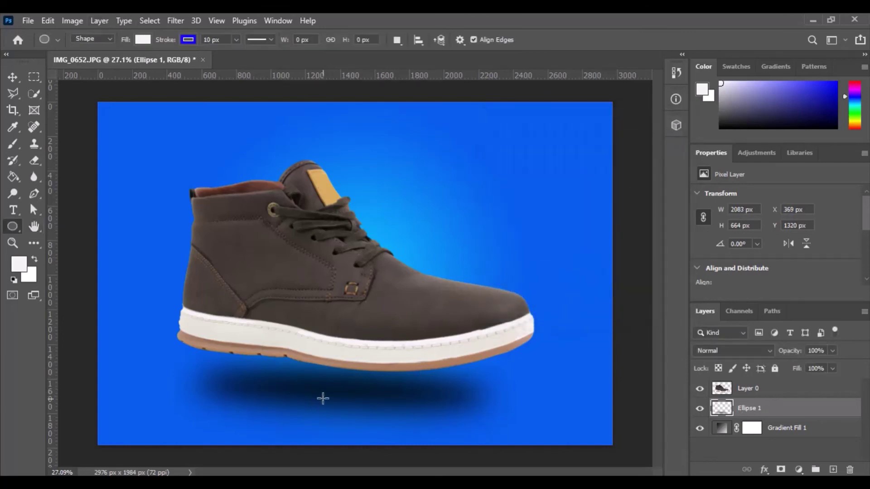
# Enlarge the shadow to about 124% and shift it left and down.
pyautogui.hotkey('ctrl', 't')
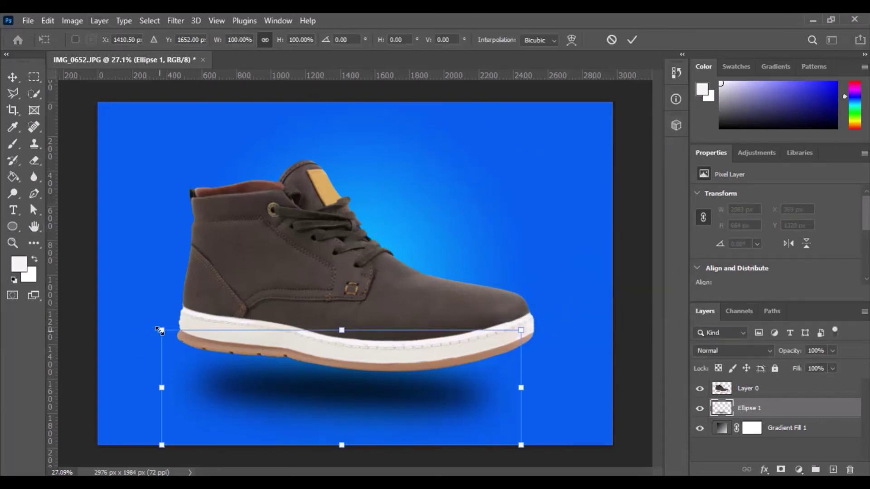
pyautogui.moveTo(160, 331); pyautogui.dragTo(110, 314)
pyautogui.moveTo(319, 399); pyautogui.dragTo(344, 406)
pyautogui.moveTo(542, 317); pyautogui.dragTo(577, 307)
pyautogui.moveTo(385, 405)
pyautogui.mouseDown()
pyautogui.moveTo(372, 399)
pyautogui.moveTo(378, 420)
pyautogui.mouseUp()
pyautogui.click(632, 40)
# With the Move tool, raise the boot higher and reposition the shadow beneath it.
pyautogui.press('v')
pyautogui.moveTo(339, 298); pyautogui.dragTo(347, 276)
pyautogui.moveTo(336, 392); pyautogui.dragTo(347, 399)
pyautogui.click(409, 272)
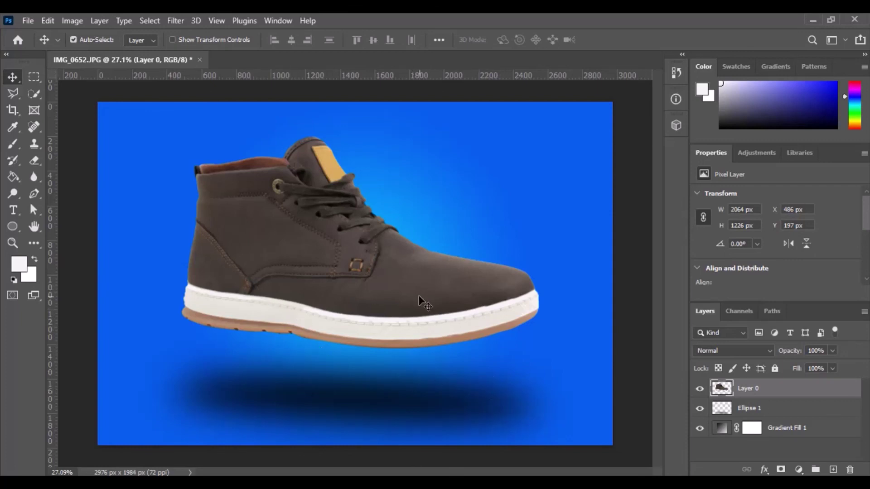
# Drag the boot down toward its shadow, nudge the shadow, and zoom out to view the image.
pyautogui.moveTo(419, 295); pyautogui.dragTo(452, 326)
pyautogui.moveTo(403, 403); pyautogui.dragTo(402, 400)
pyautogui.scroll(-2, 453, 356)
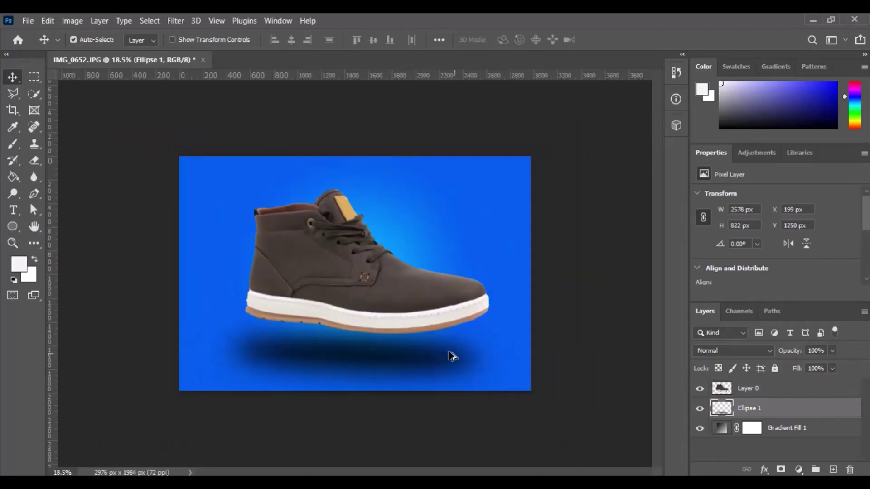